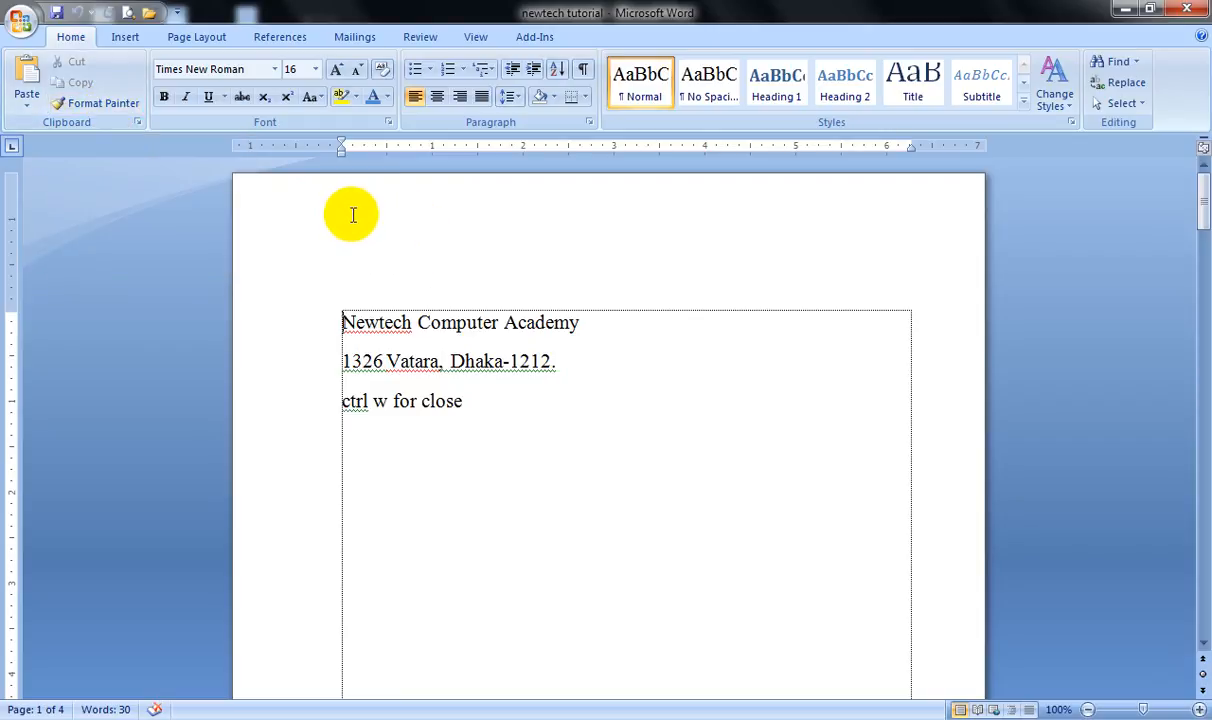
click(22, 22)
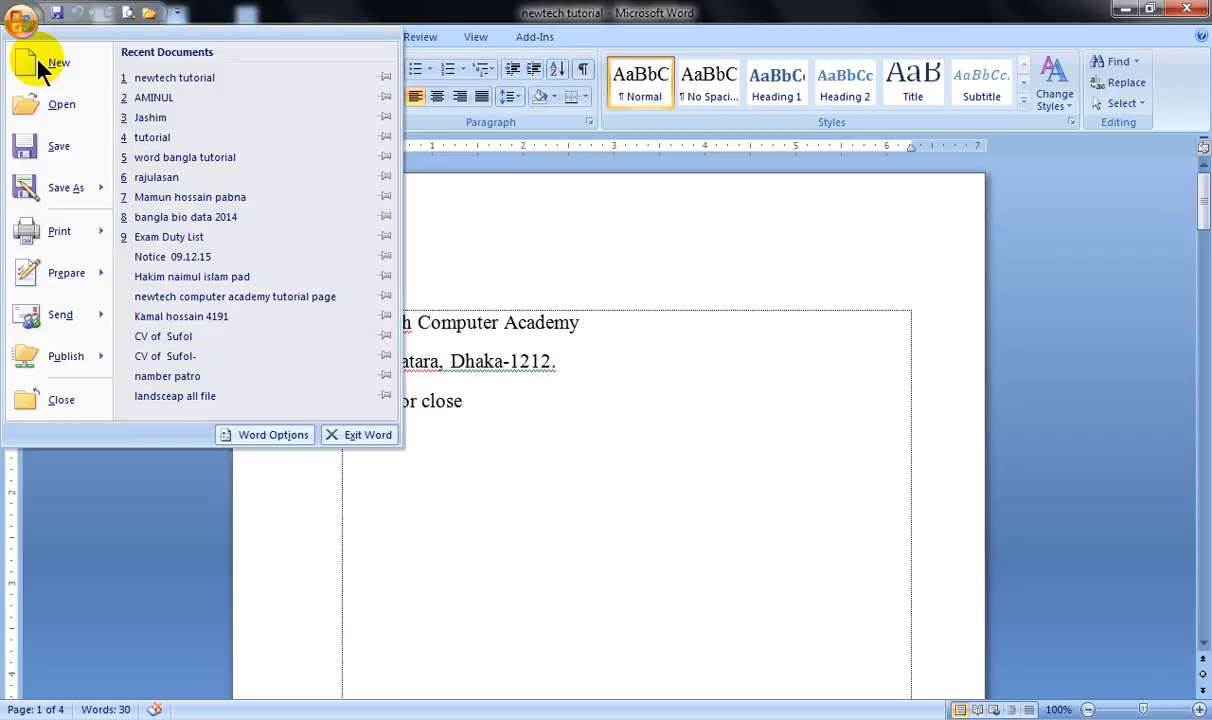
click(473, 446)
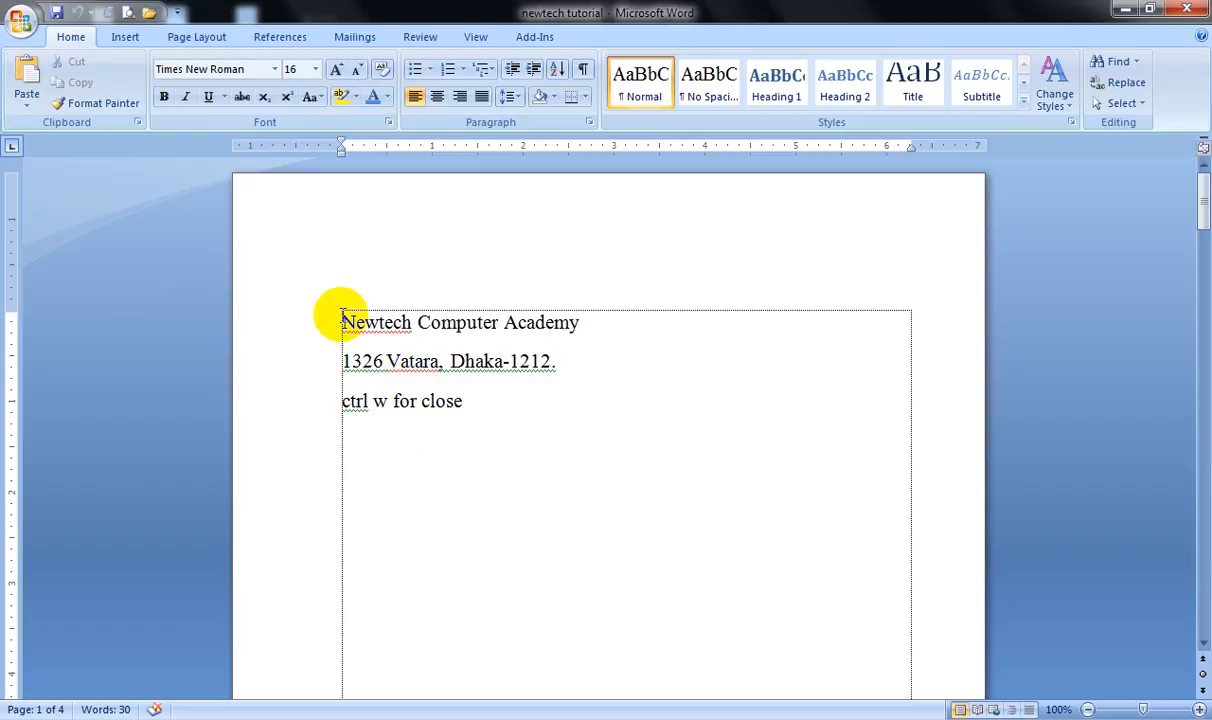
Practise selecting the "Newtech Computer Academy" line by itself and all three text lines together, clearing each selection.
drag(303, 327, 311, 406)
click(363, 472)
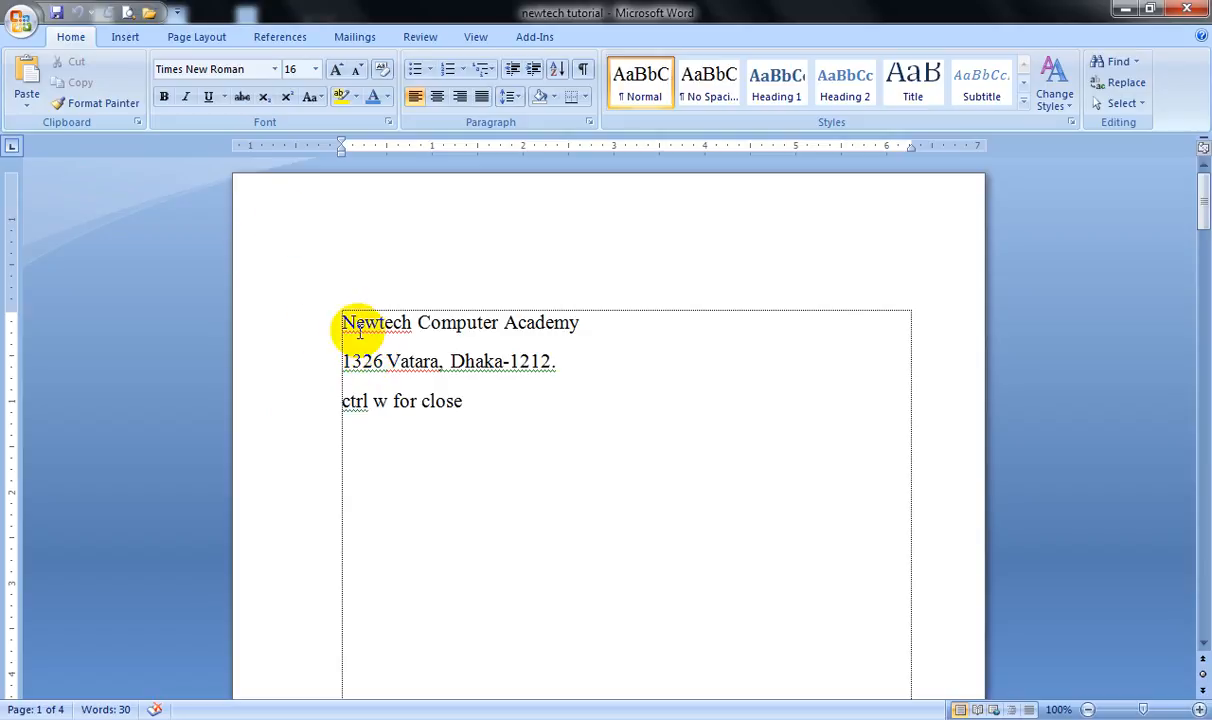
click(304, 324)
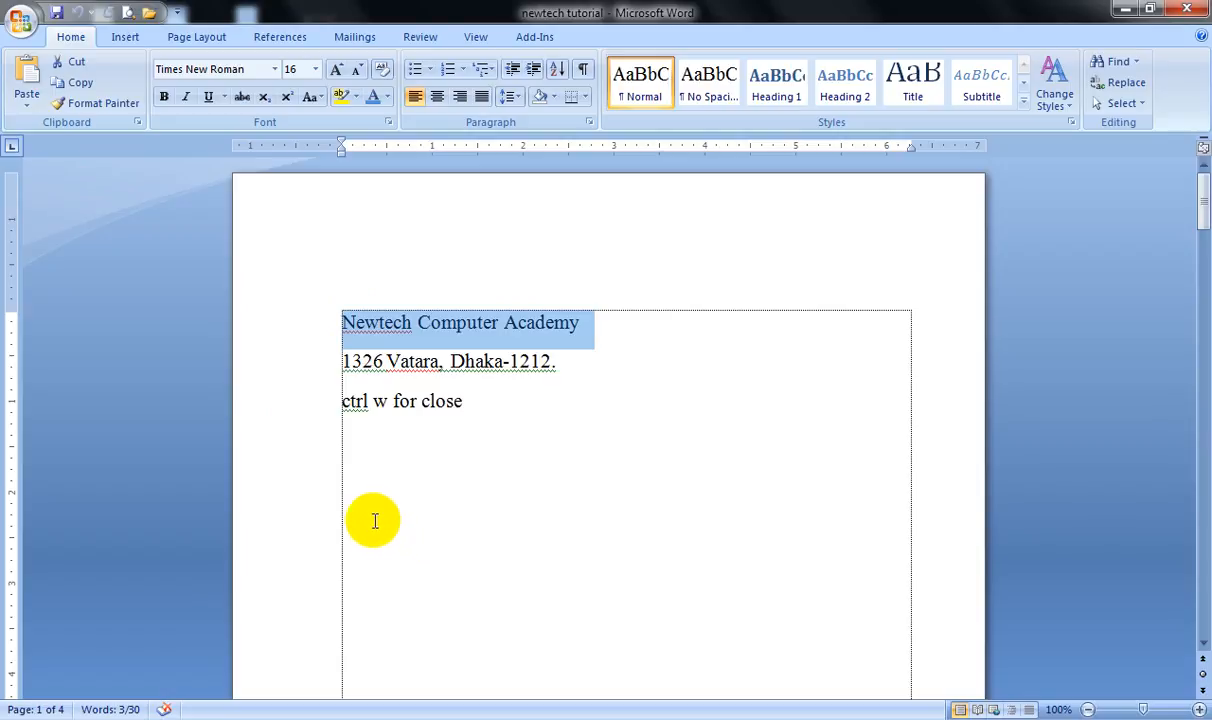
click(395, 322)
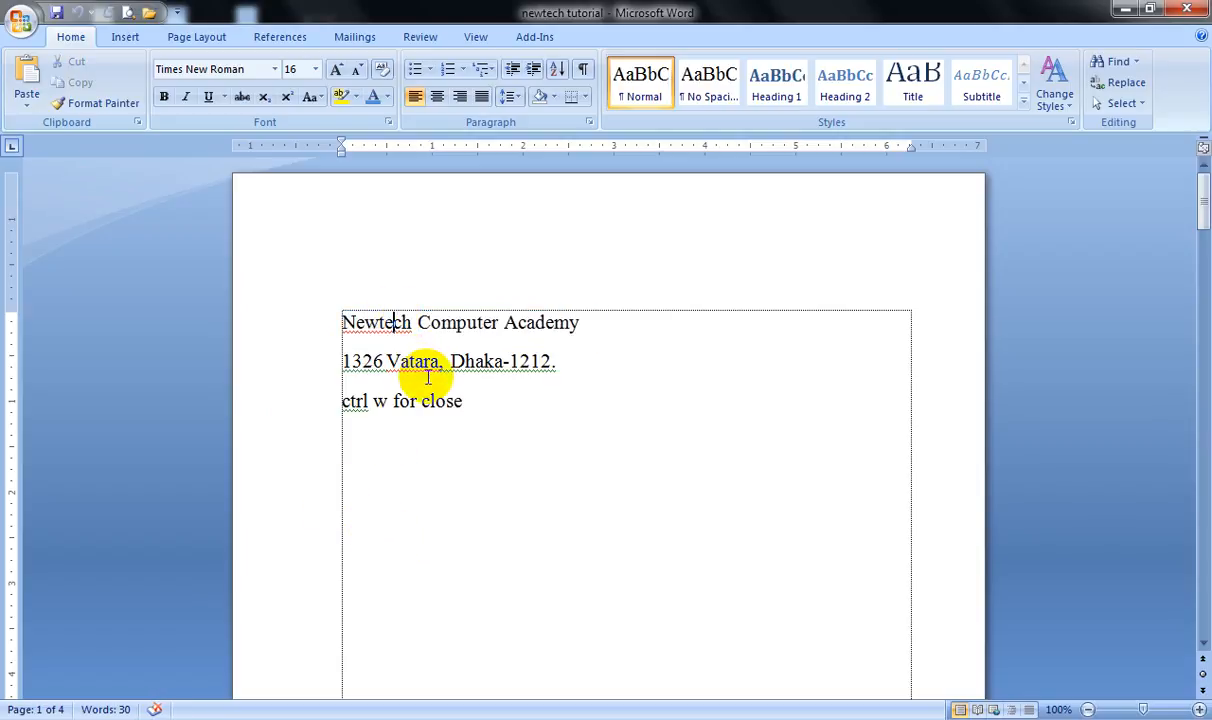
click(298, 327)
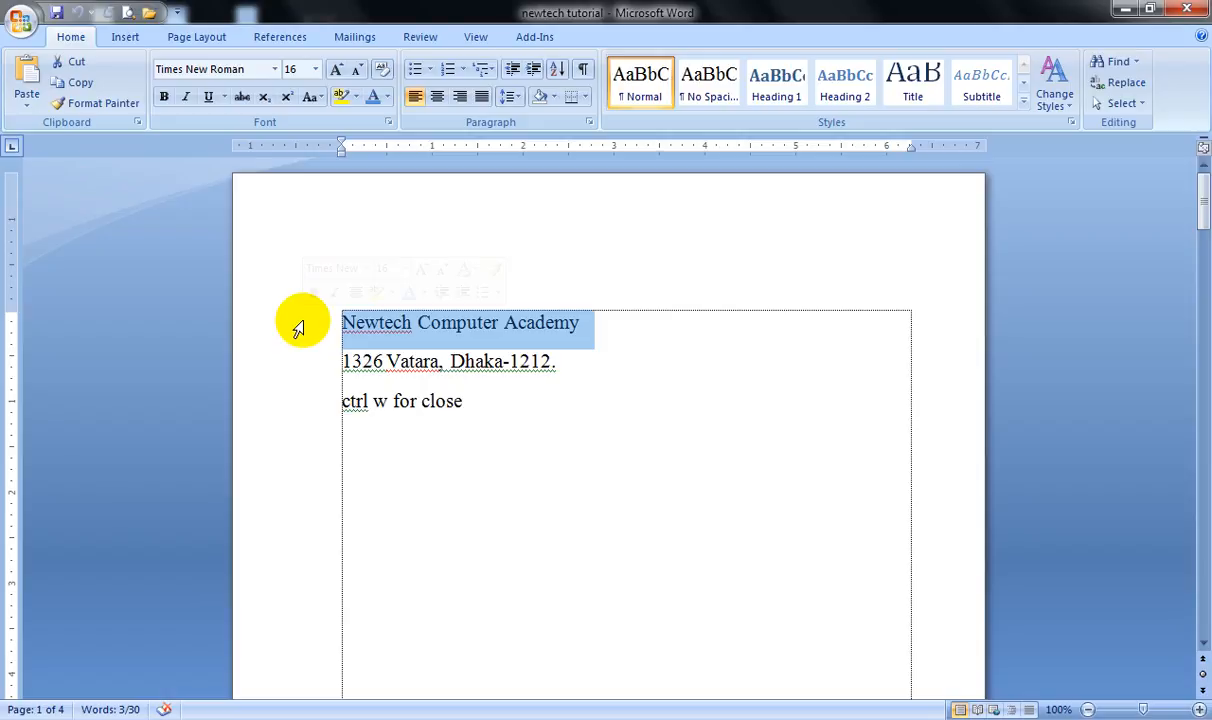
drag(298, 316, 293, 410)
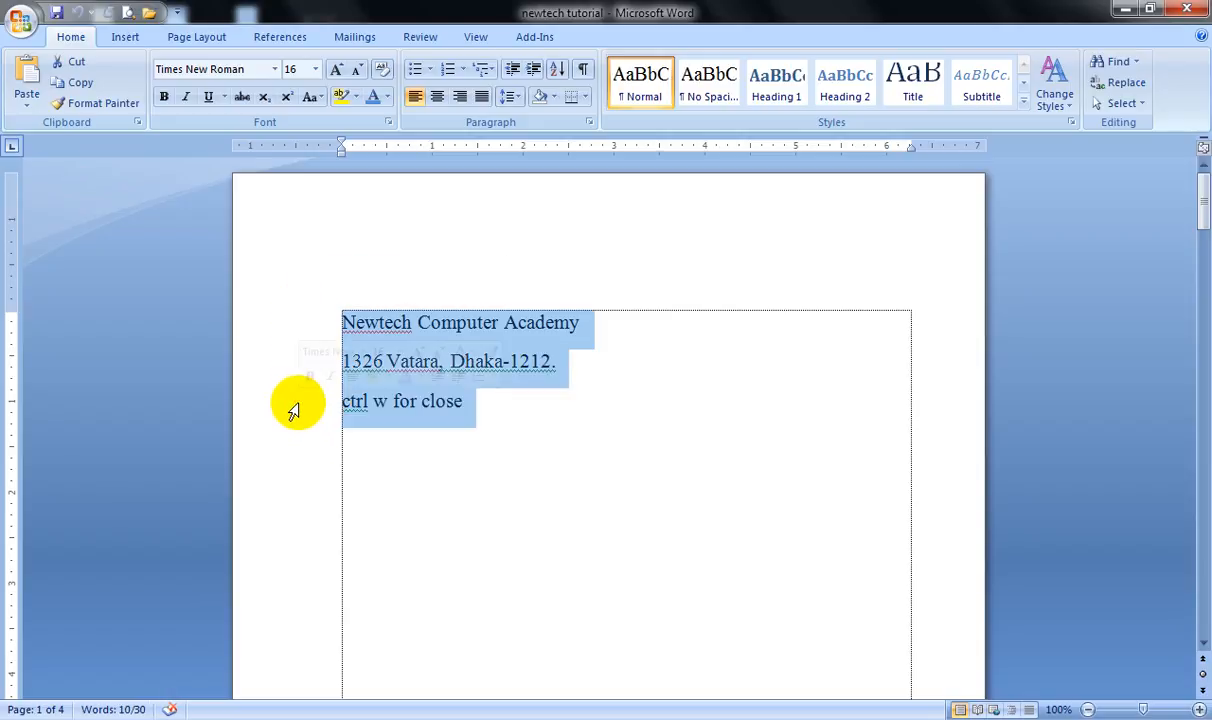
click(372, 427)
Select only "Computer Academy" in the first line, then the whole "Newtech Computer Academy" text, clearing each selection.
drag(590, 322, 419, 328)
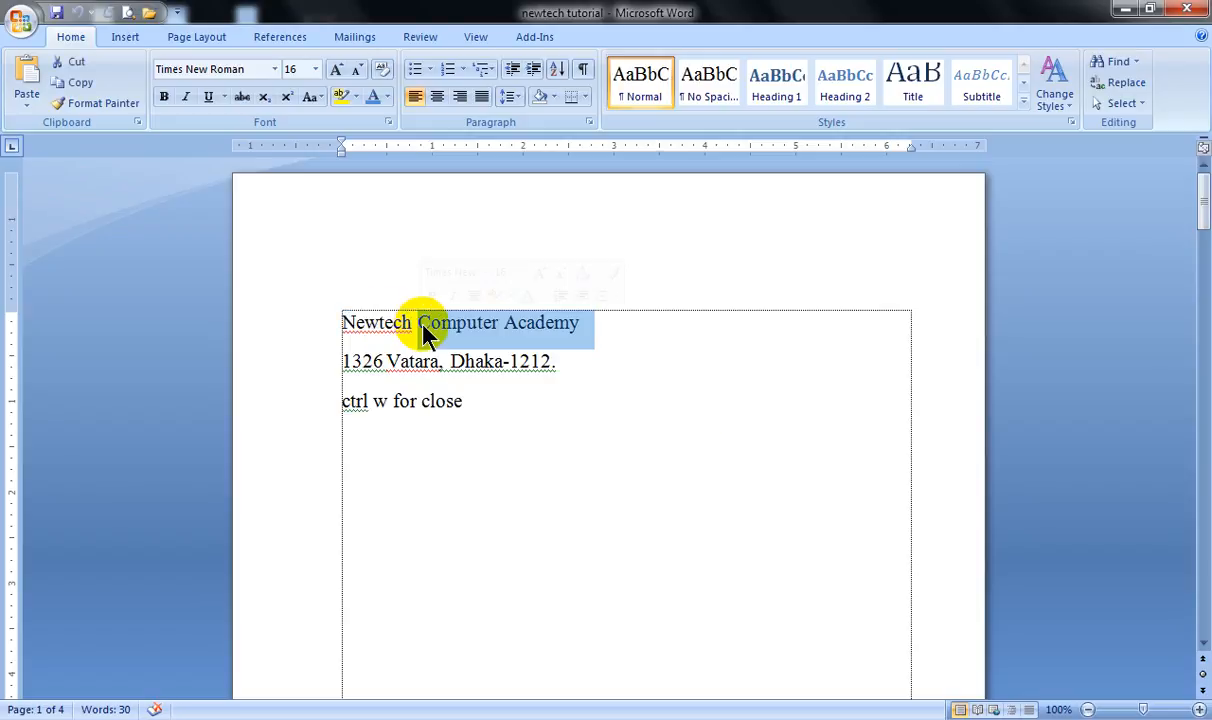
click(606, 330)
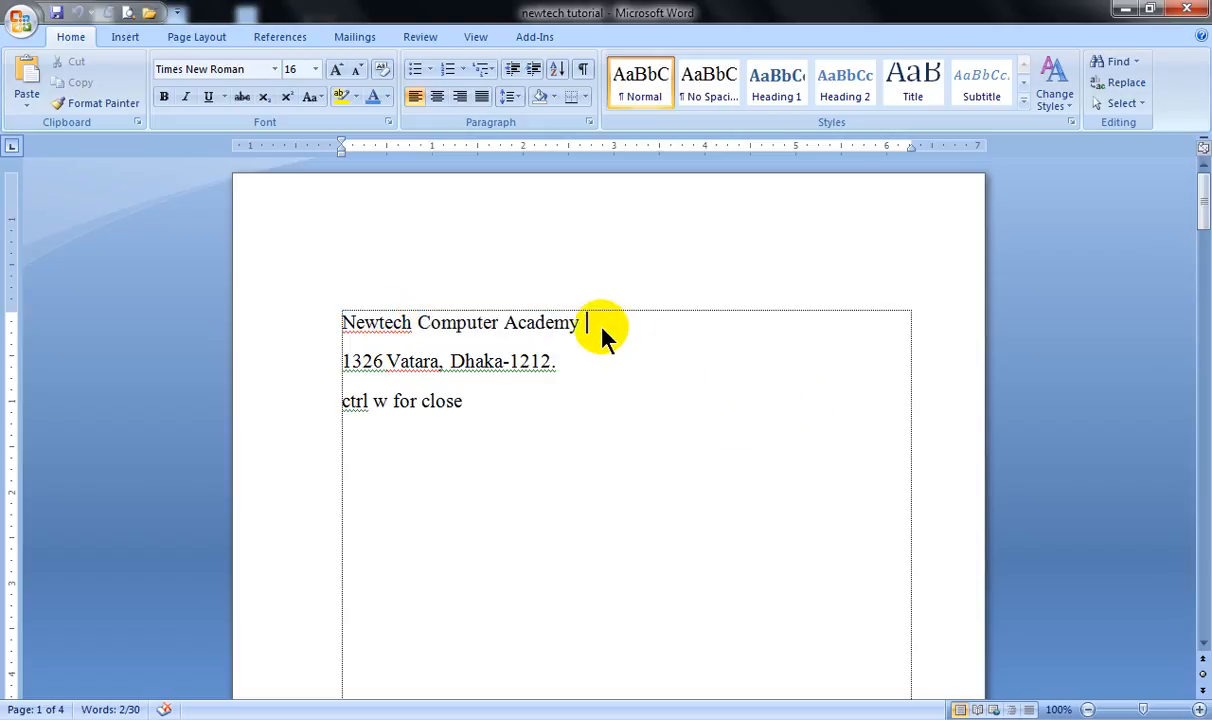
click(638, 335)
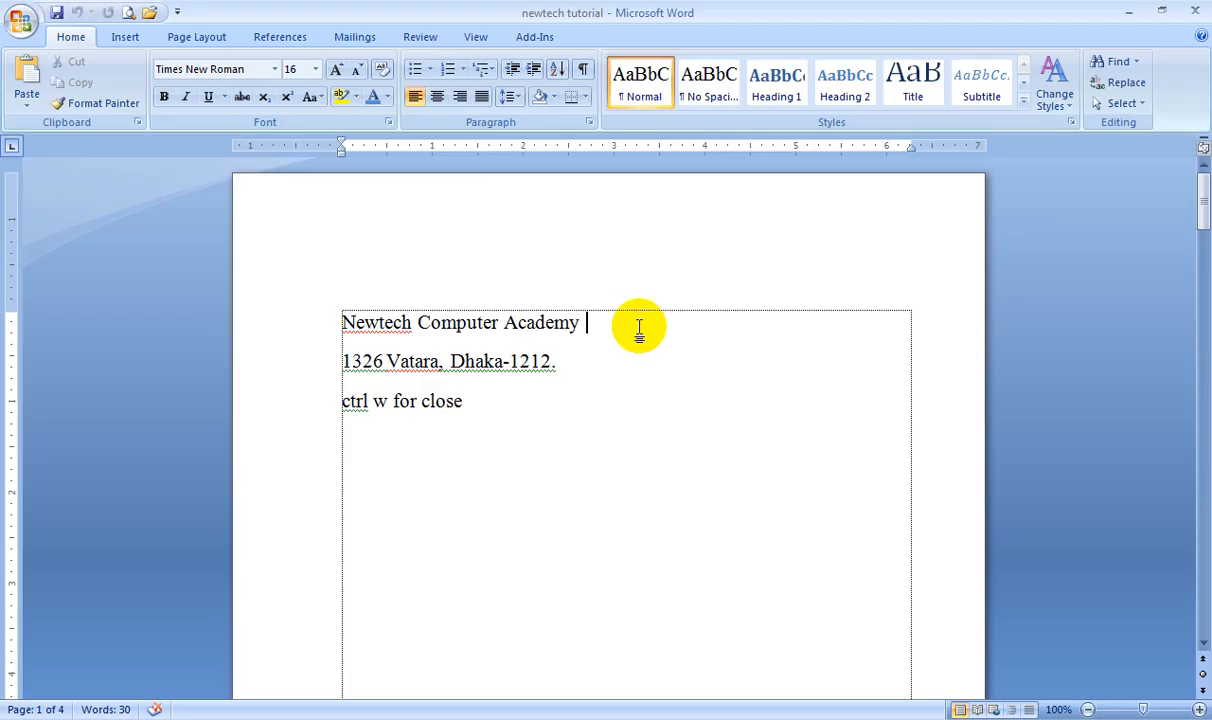
drag(341, 322, 587, 318)
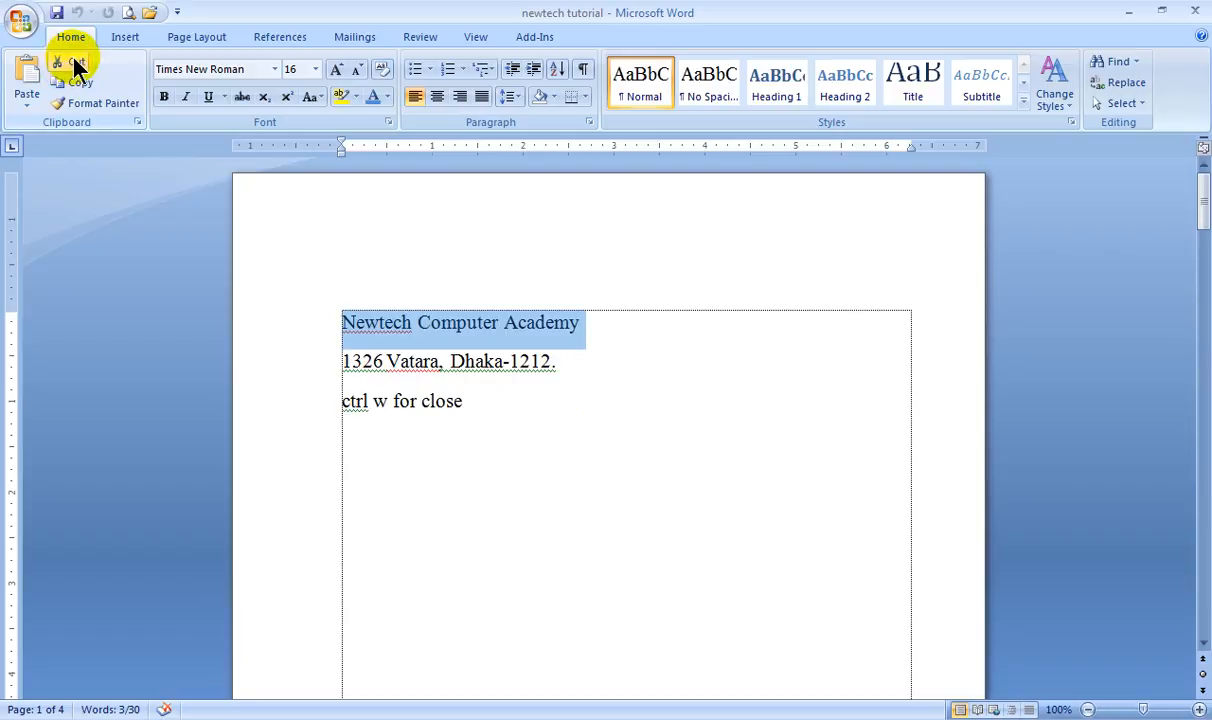
click(612, 400)
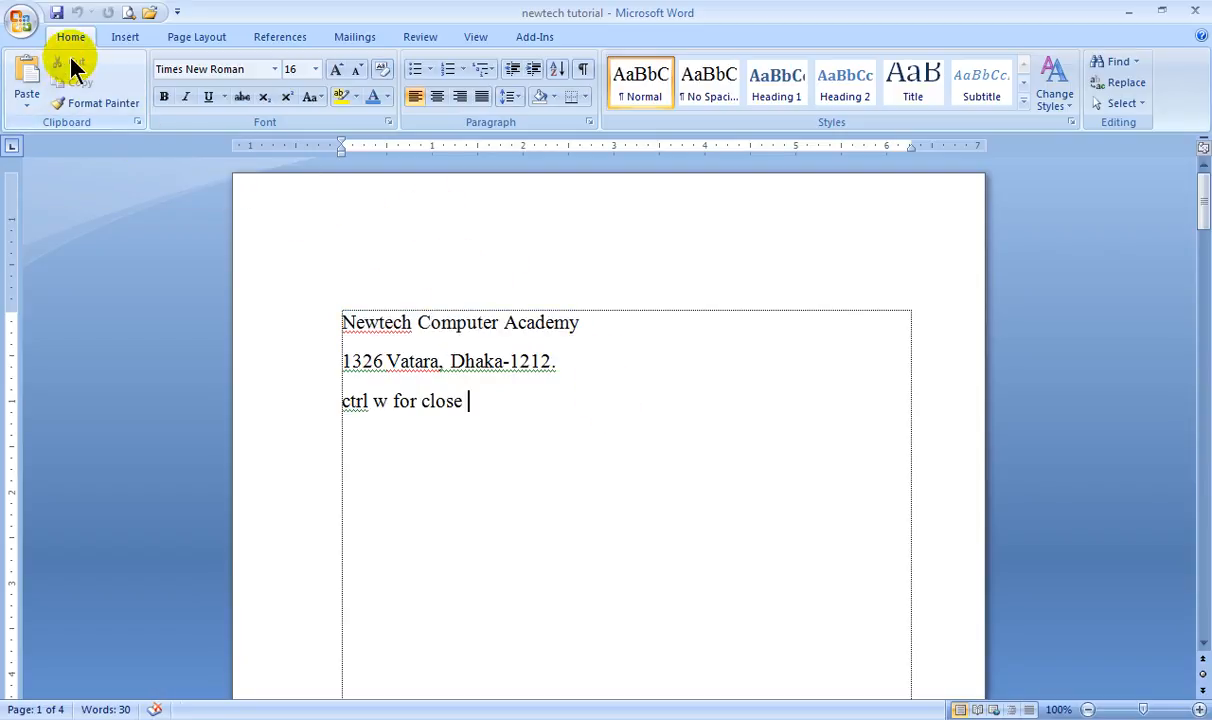
Cut the "Newtech Computer Academy" line and paste it on the fourth blank line below "ctrl w for close".
click(295, 324)
key(ctrl+c)
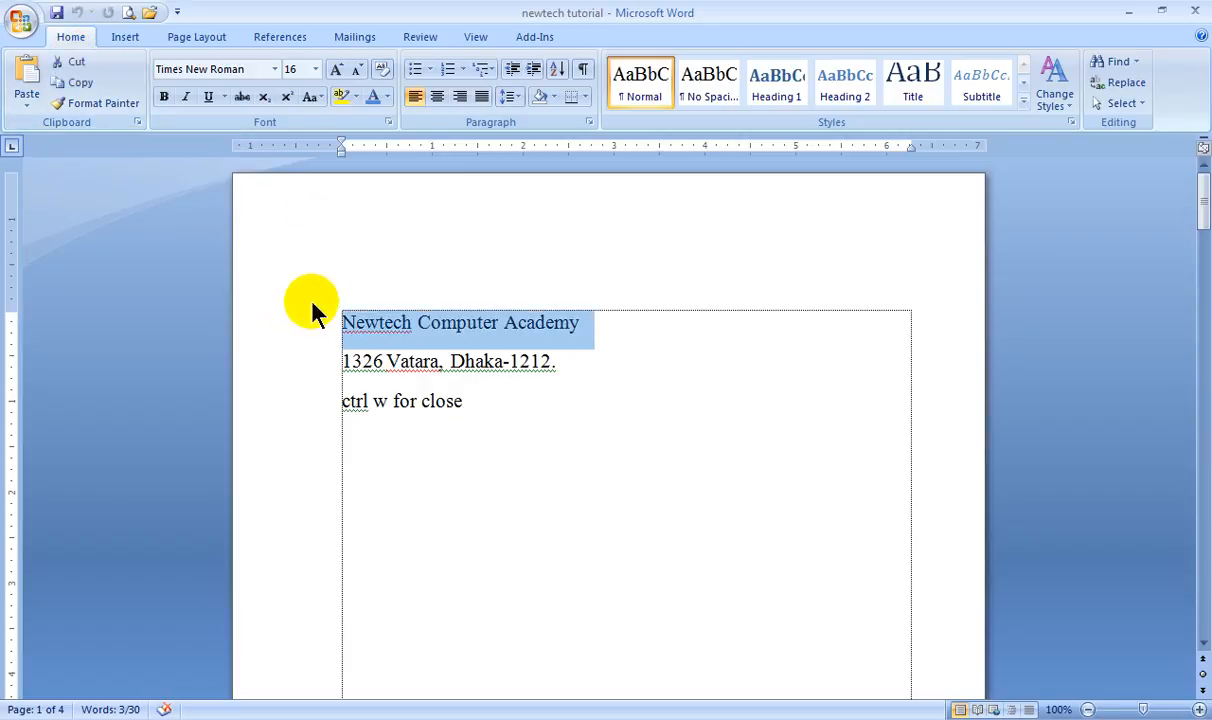
click(73, 66)
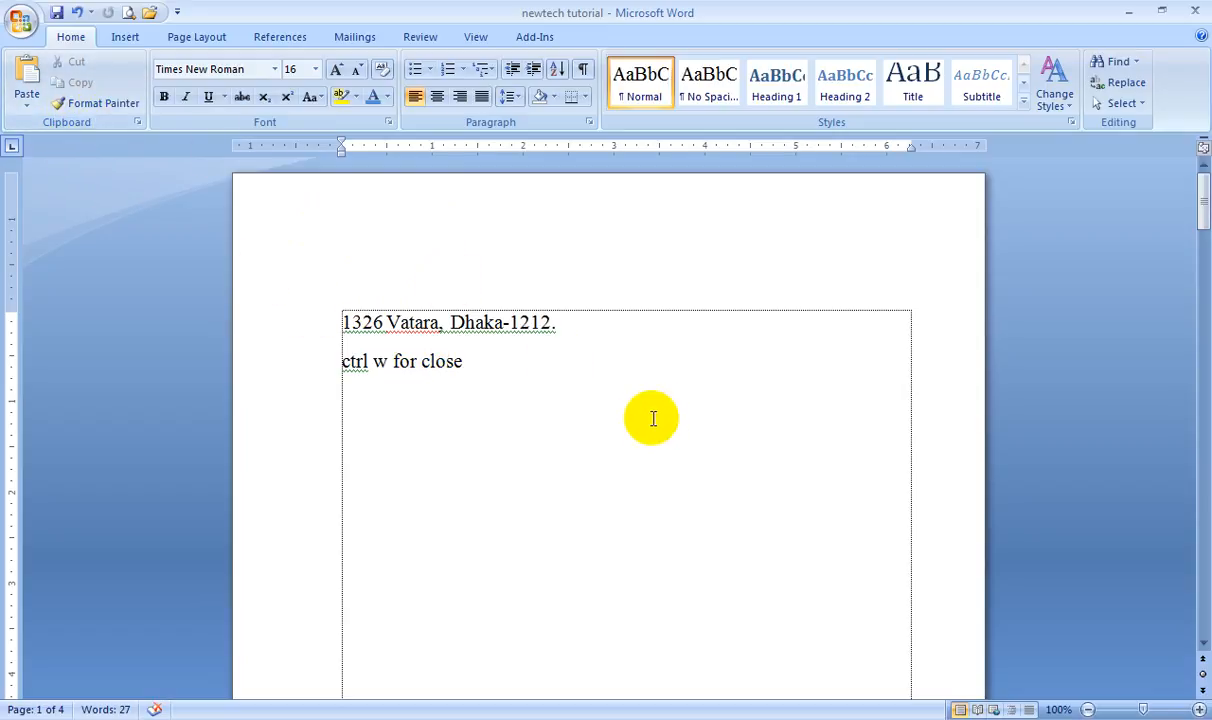
click(354, 484)
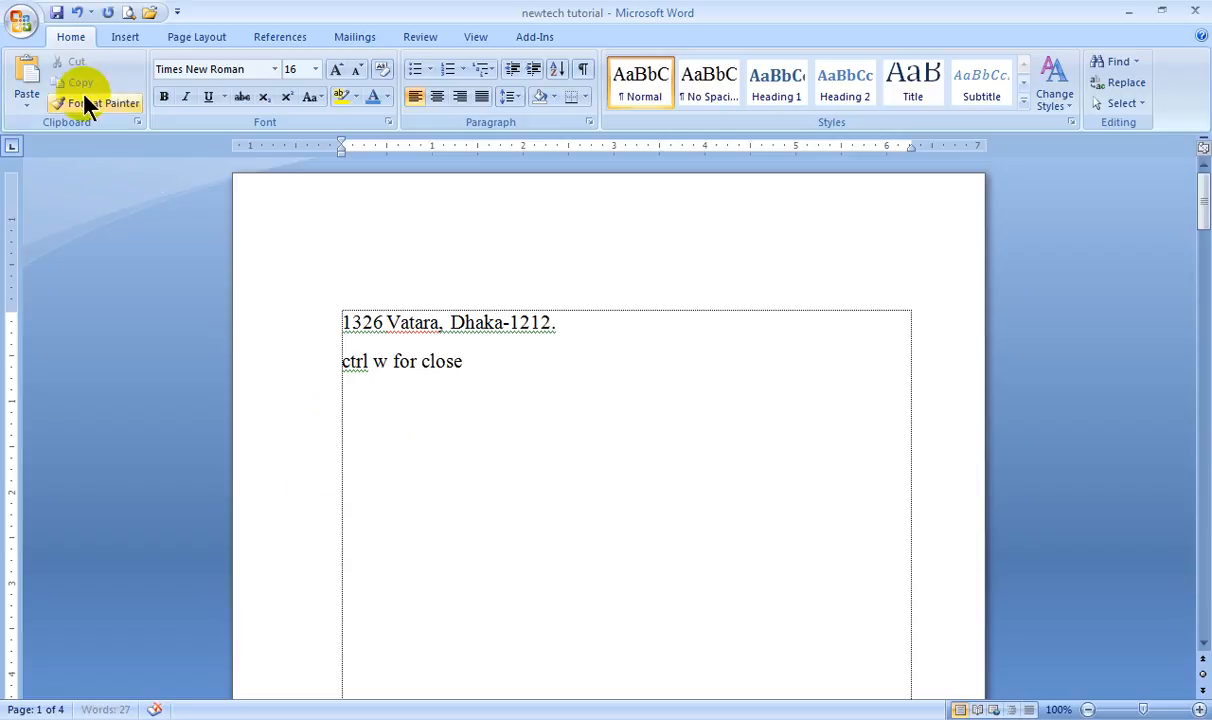
click(28, 112)
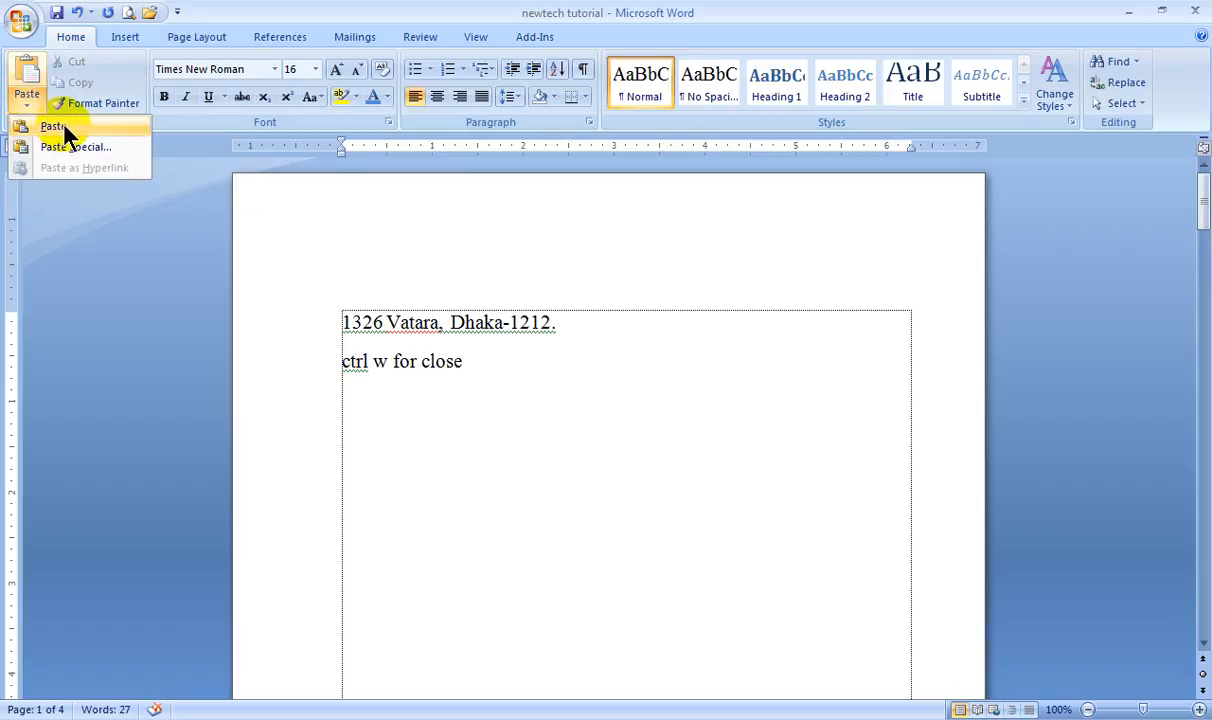
click(58, 127)
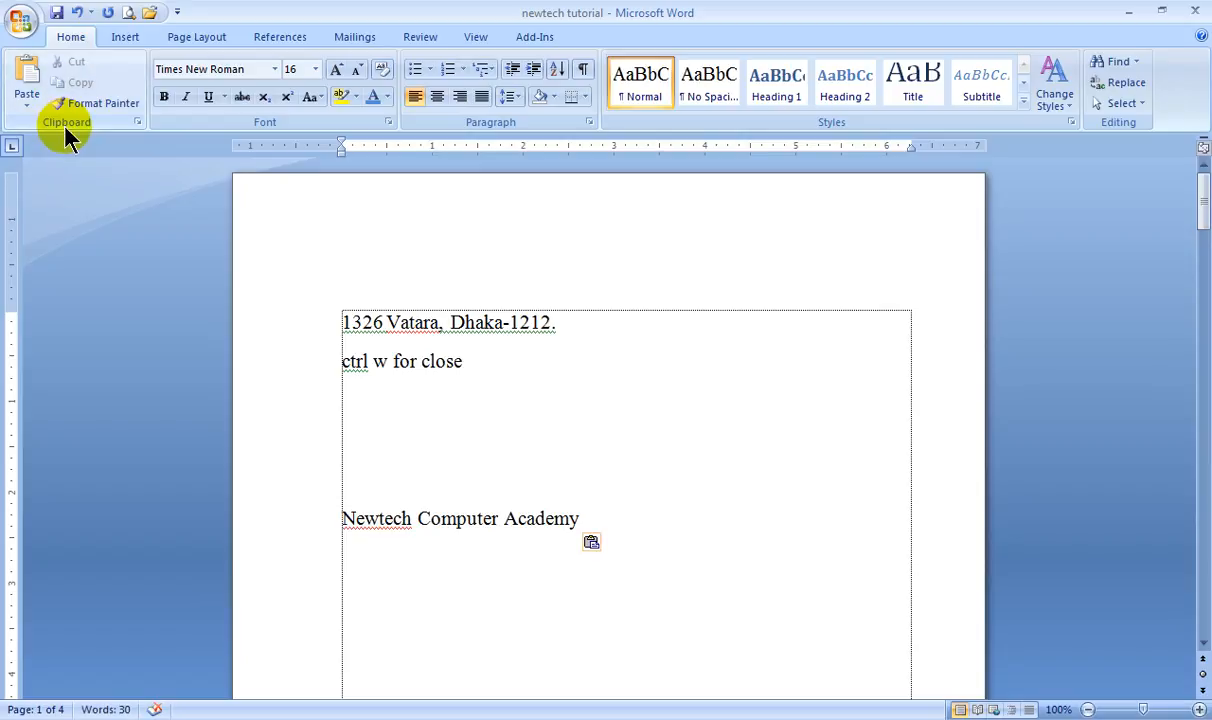
Paste four more copies of the "Newtech Computer Academy" line below the first one, then delete those four copies.
click(27, 75)
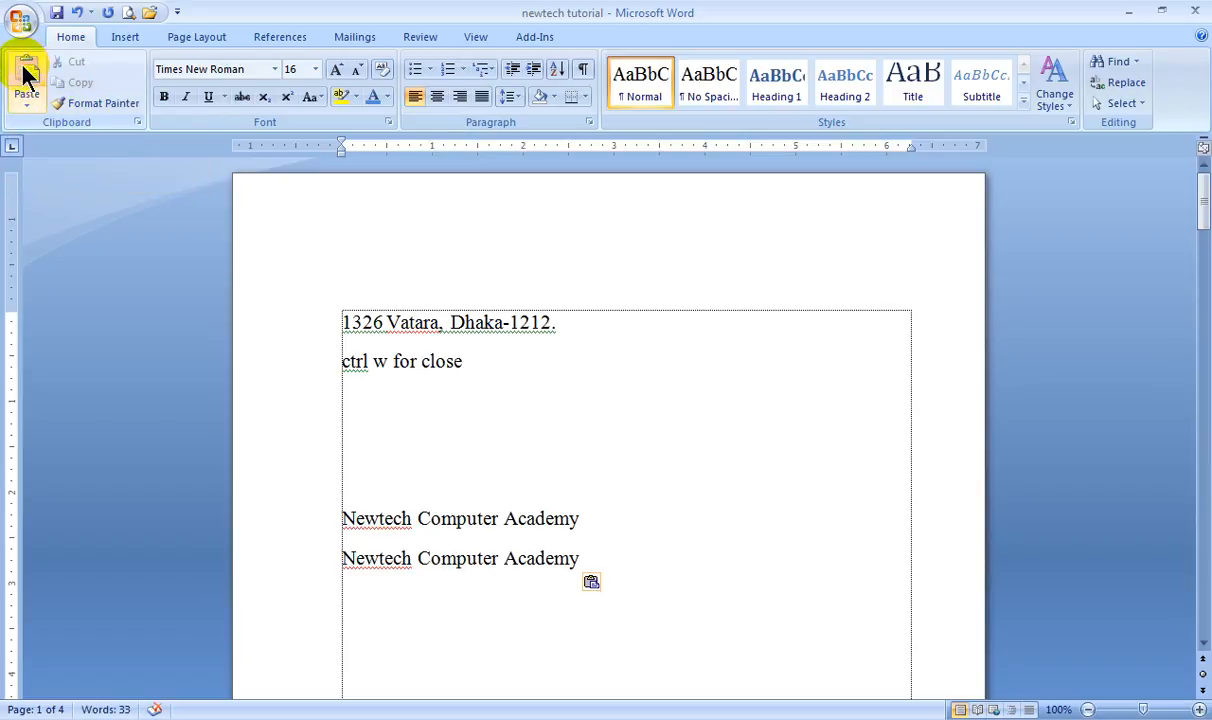
click(27, 75)
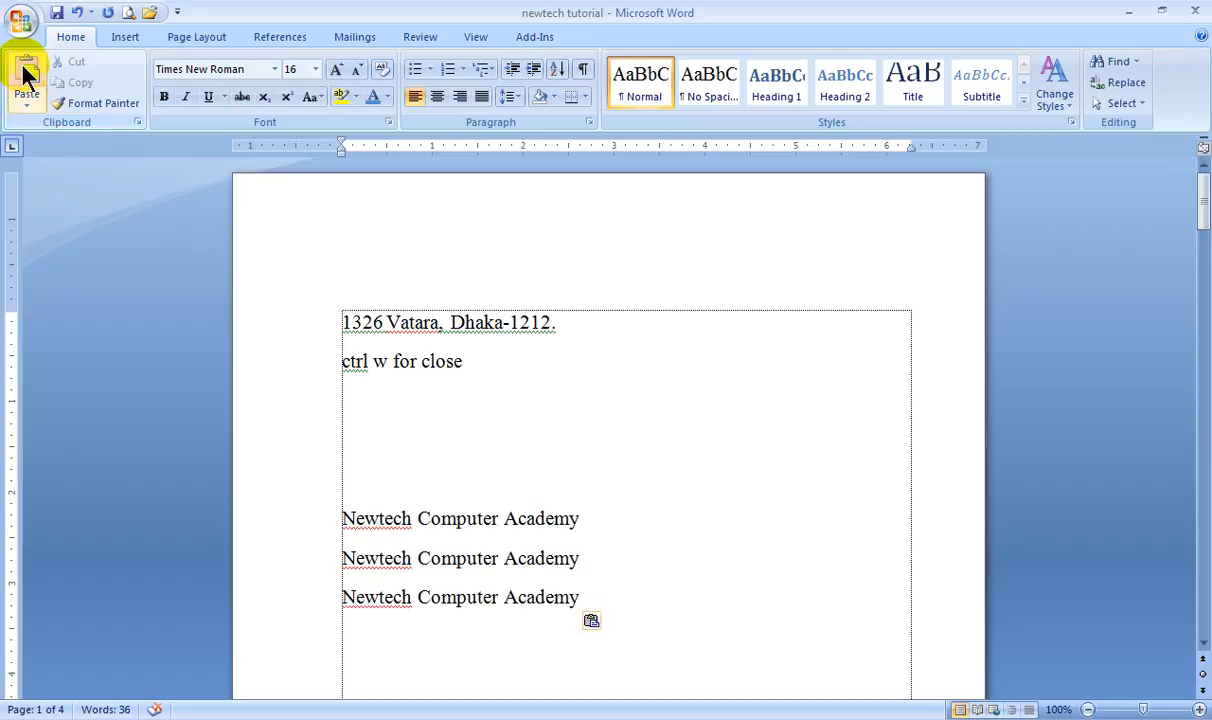
click(27, 75)
click(27, 75)
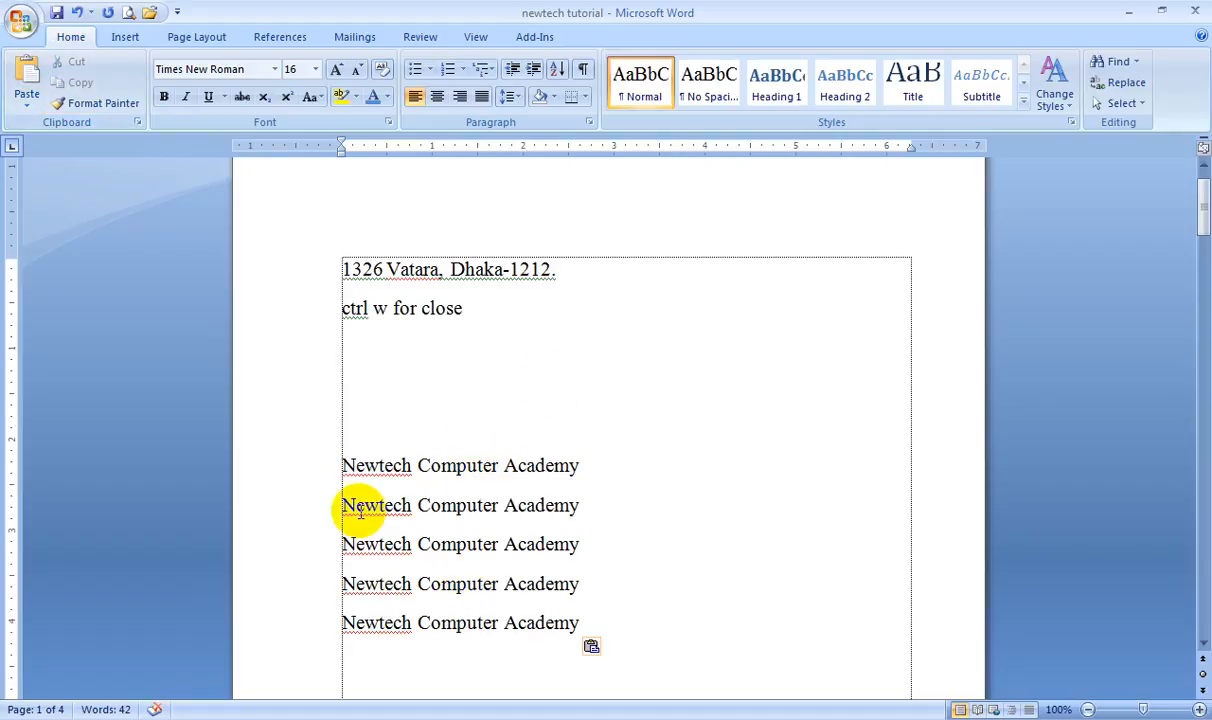
drag(311, 500, 364, 626)
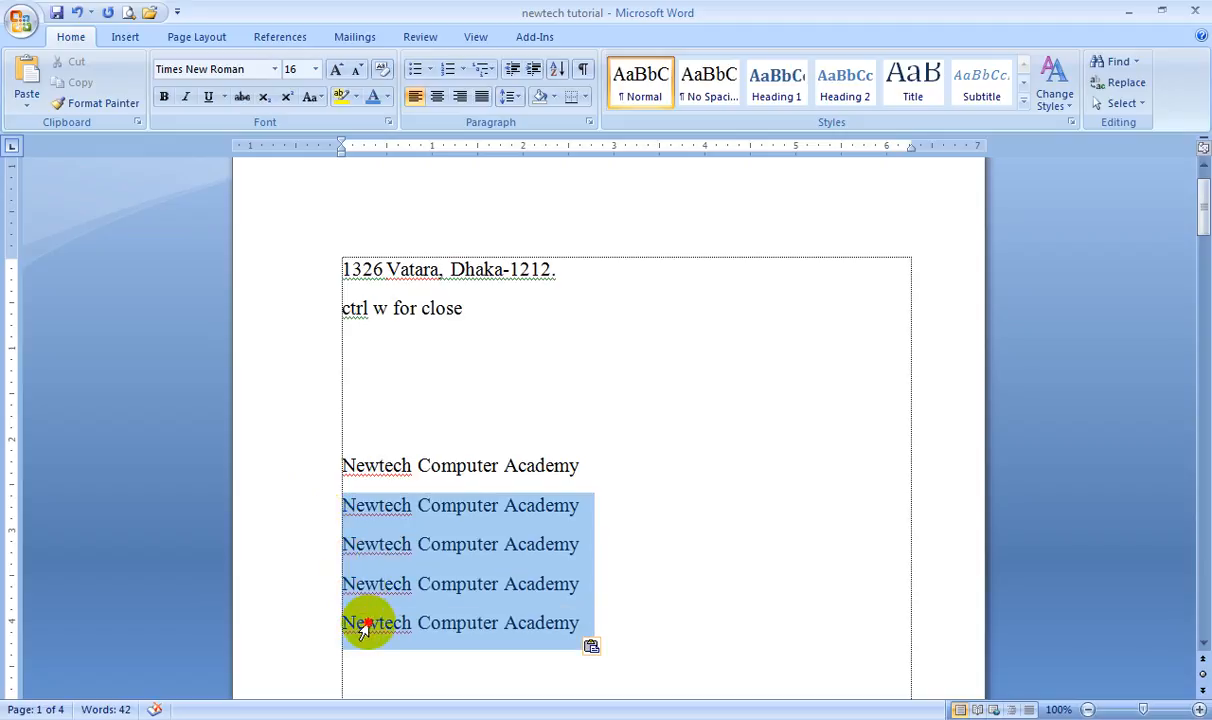
key(Delete)
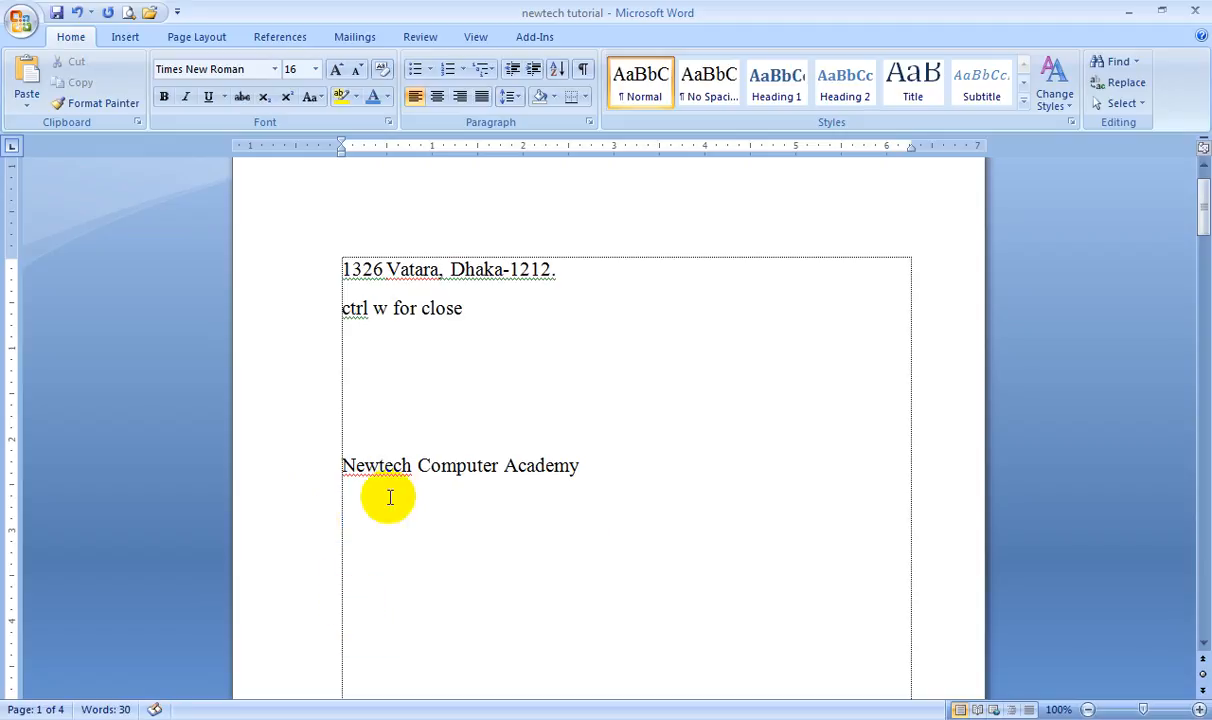
Move the "Newtech Computer Academy" line back to the start of the document, above the address, by cutting and pasting it.
click(311, 468)
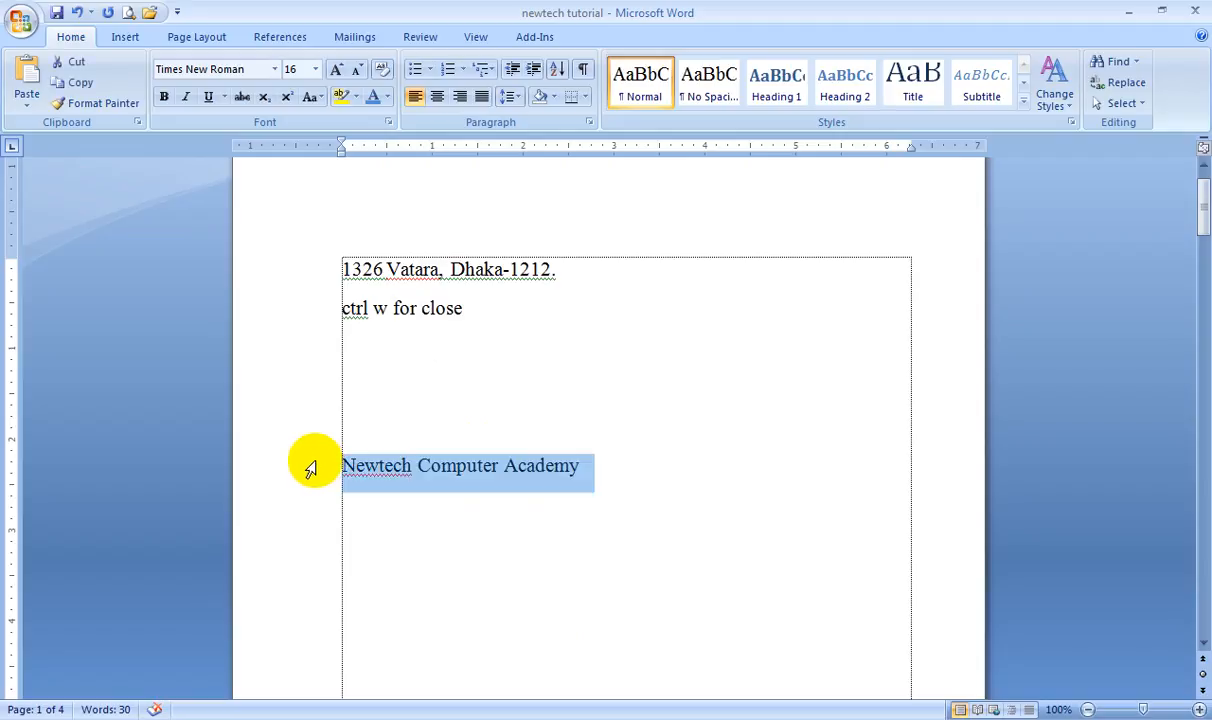
click(70, 64)
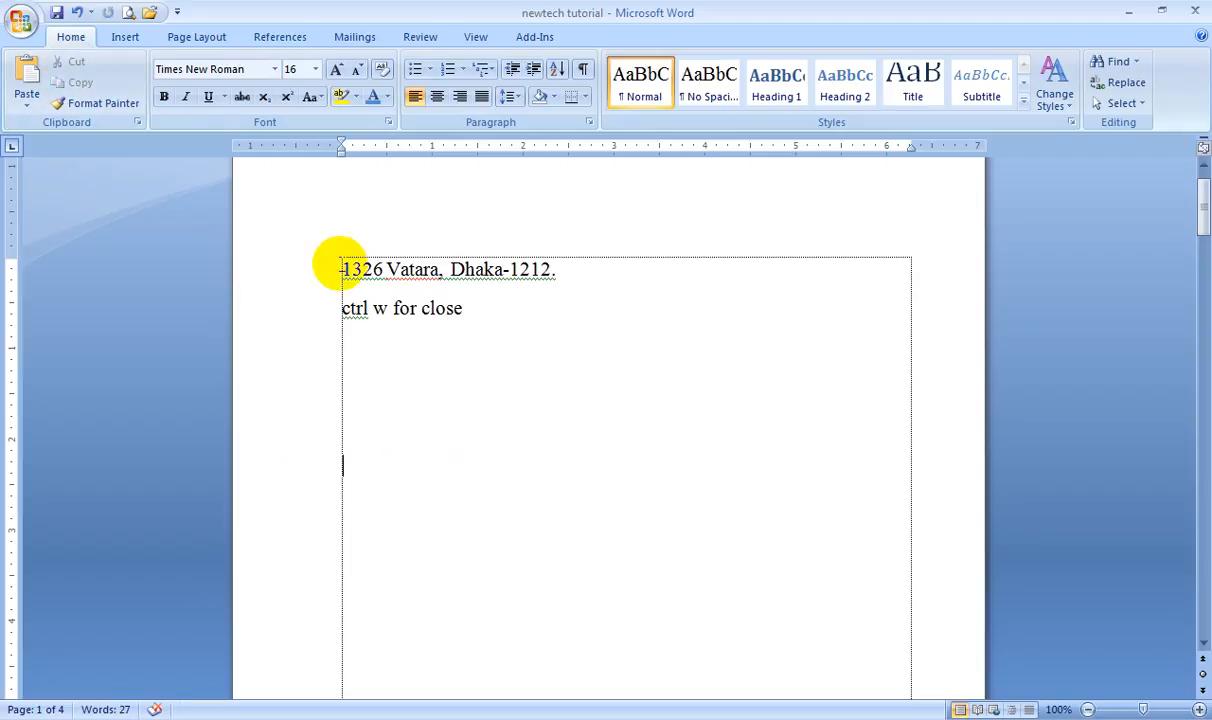
drag(342, 268, 345, 269)
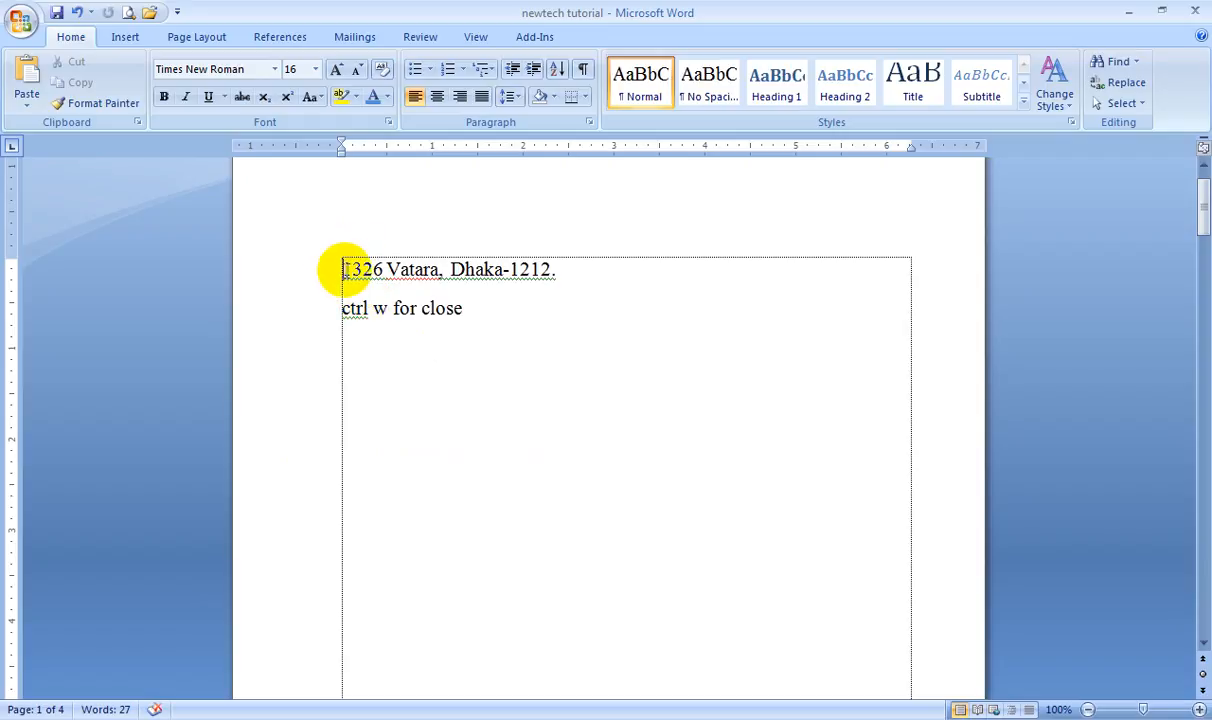
click(27, 75)
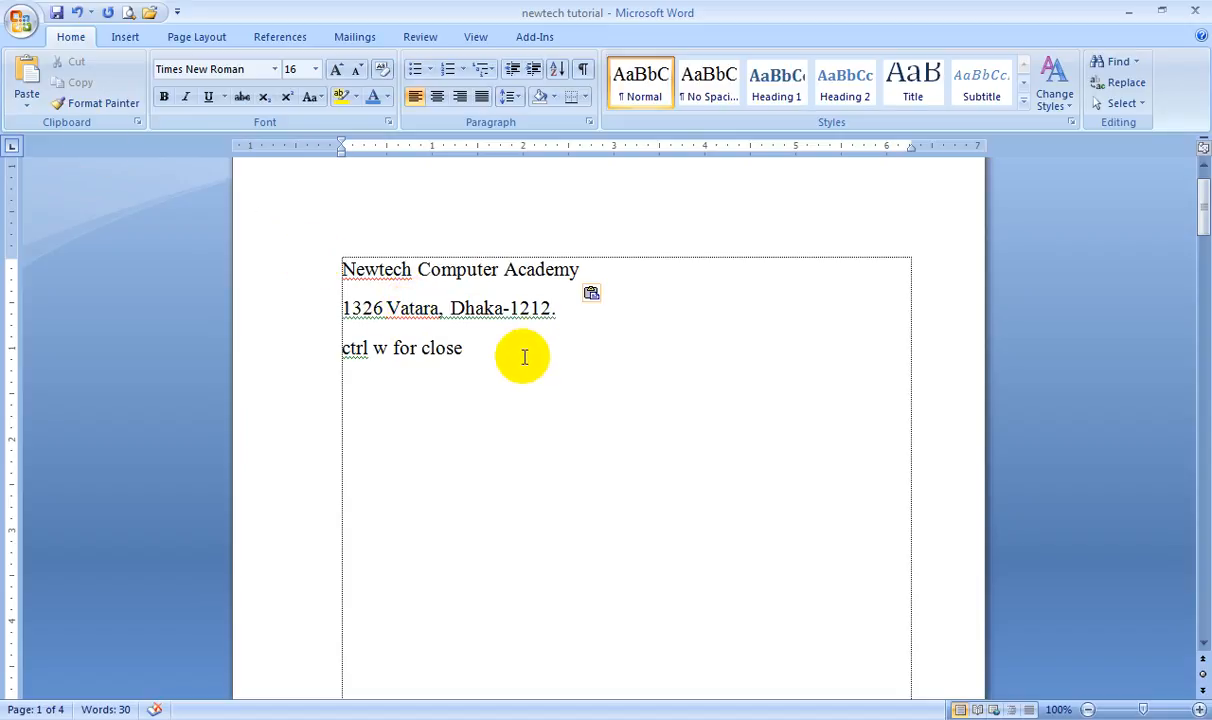
Delete the "Newtech Computer Academy" line above the address and paste seven copies starting on the third line below "ctrl w for close".
click(313, 272)
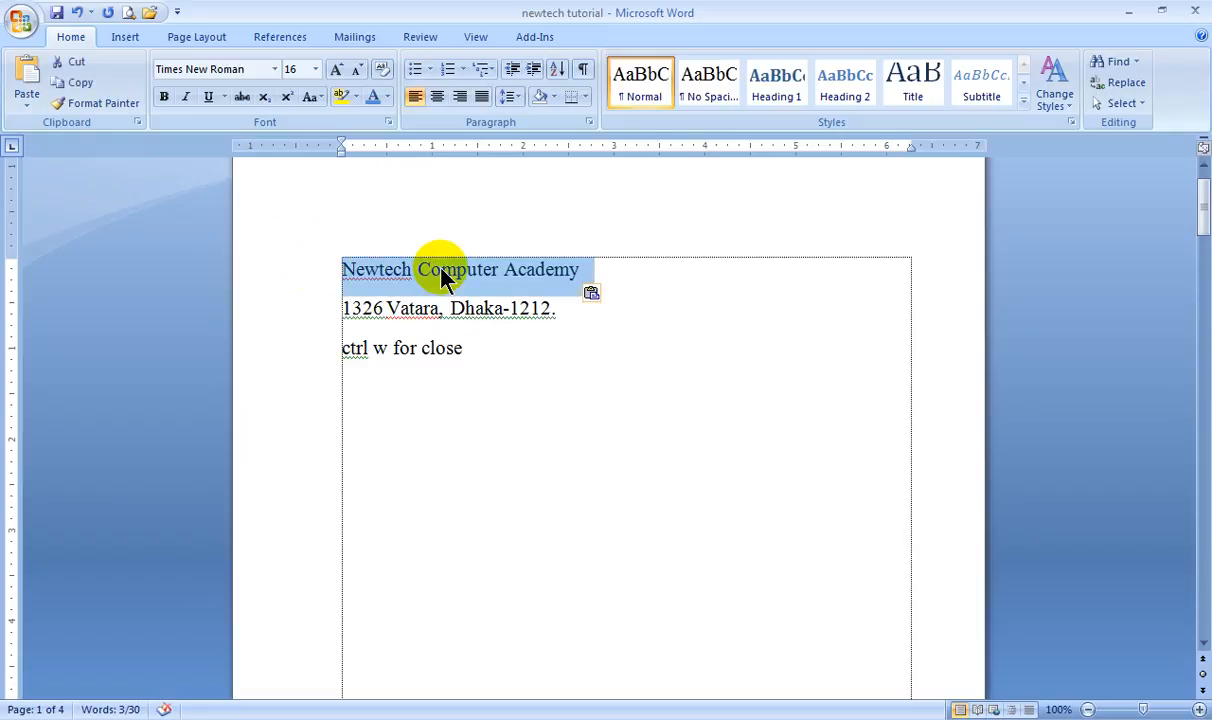
key(Delete)
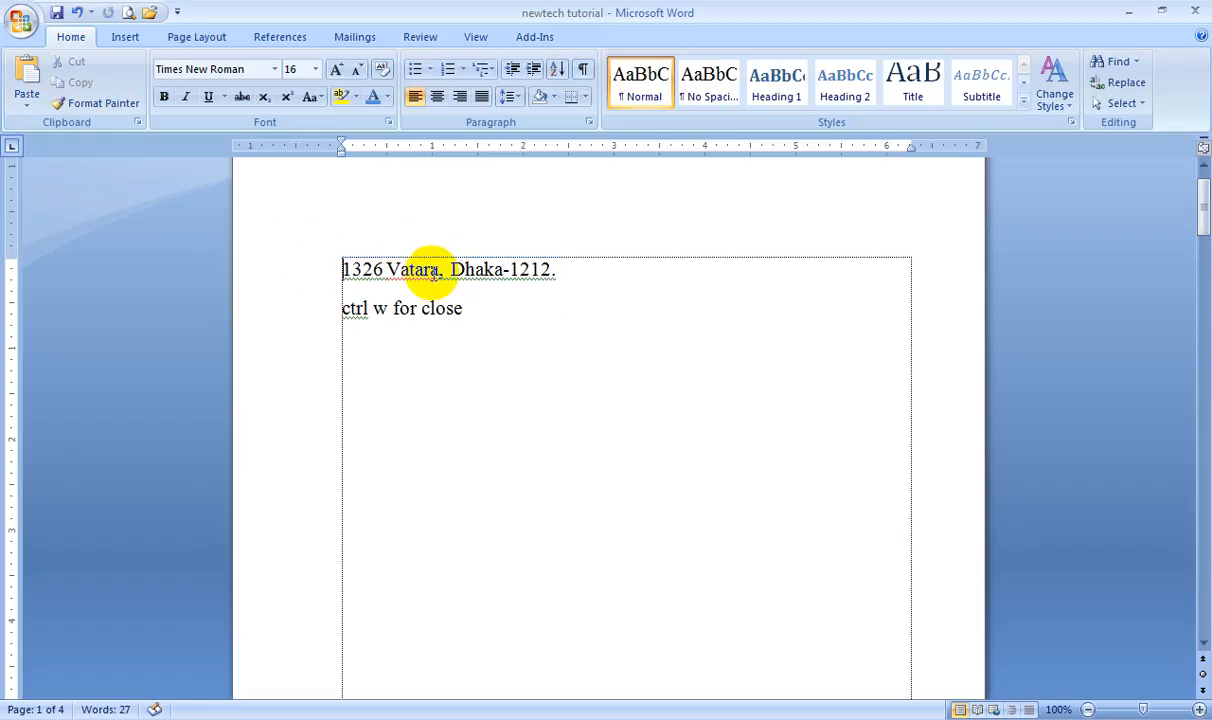
click(376, 430)
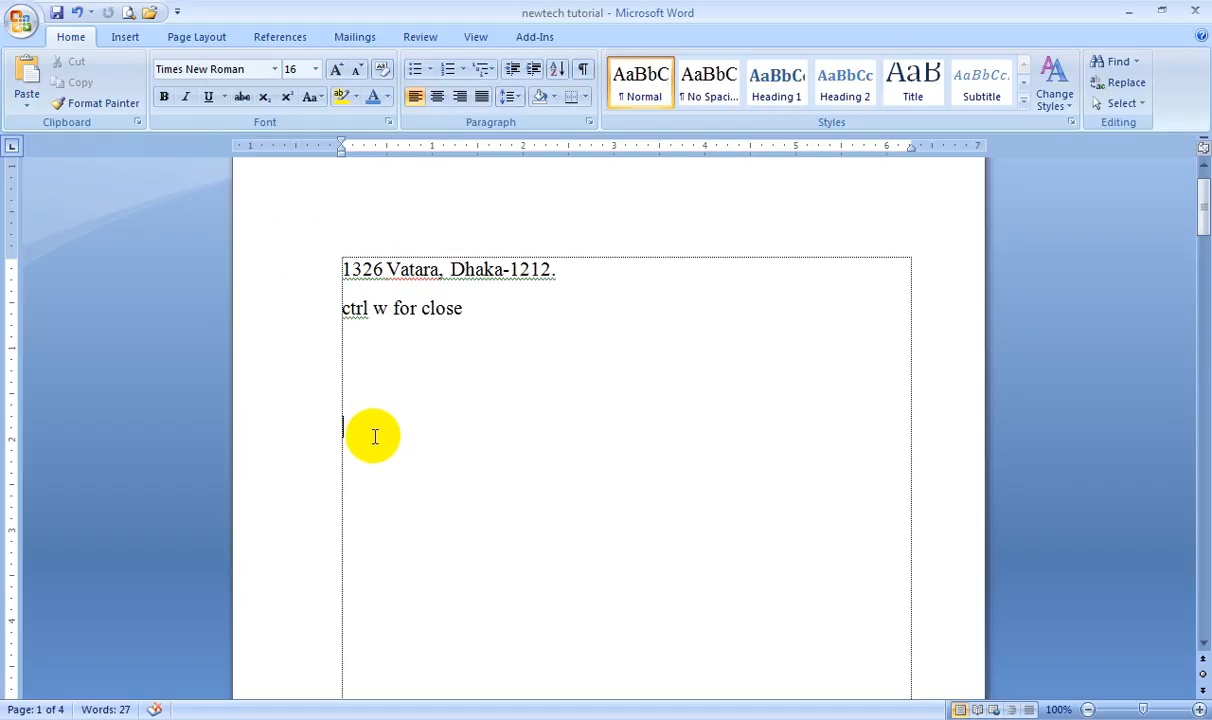
key(ctrl+v)
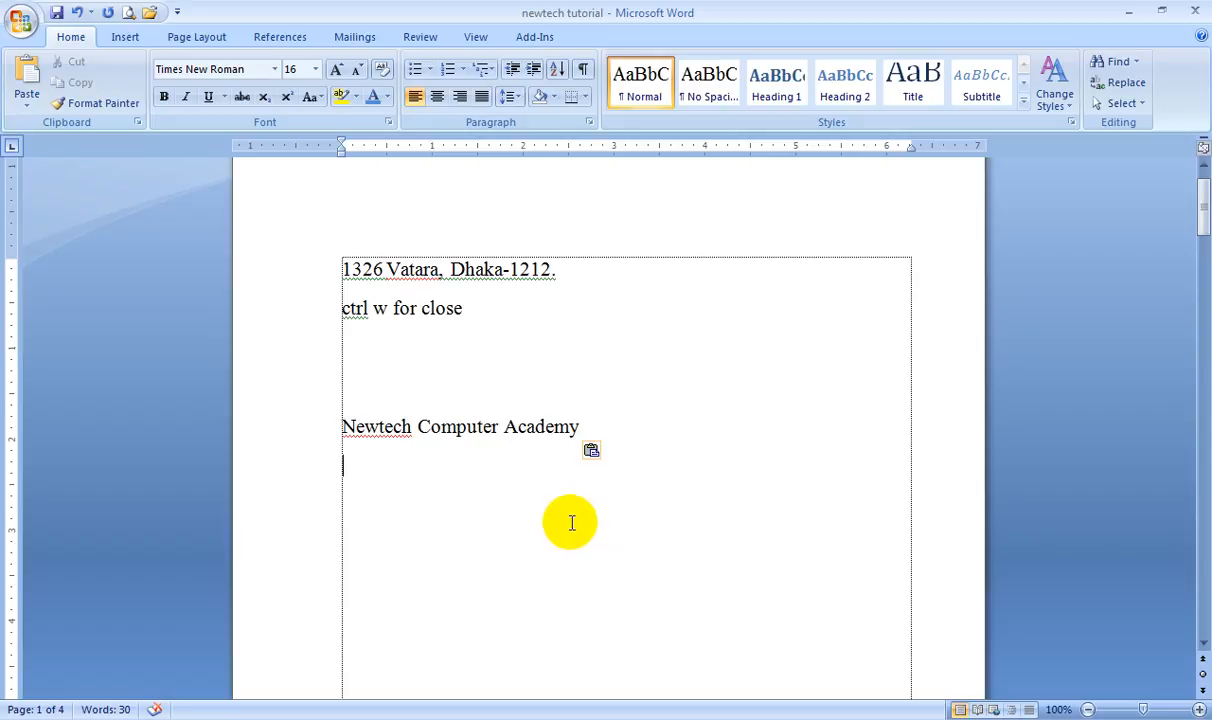
key(ctrl+v)
key(ctrl+v)
key(ctrl+v)
key(ctrl+v)
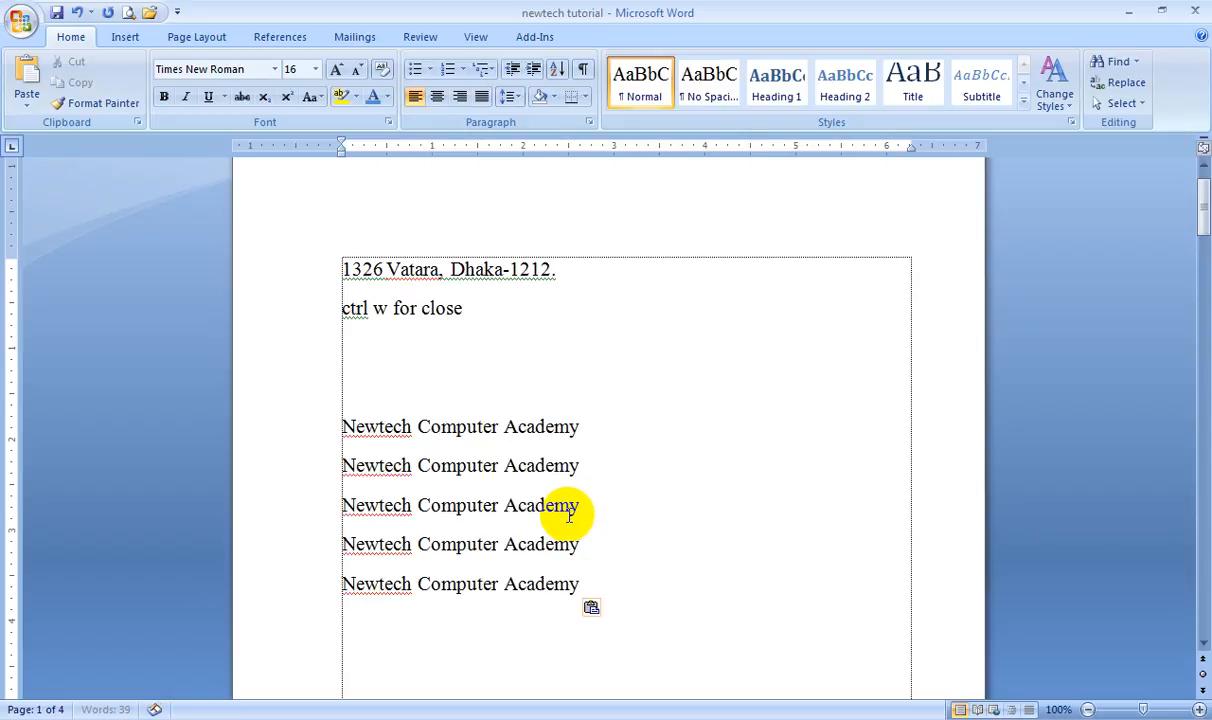
key(ctrl+v)
key(ctrl+v)
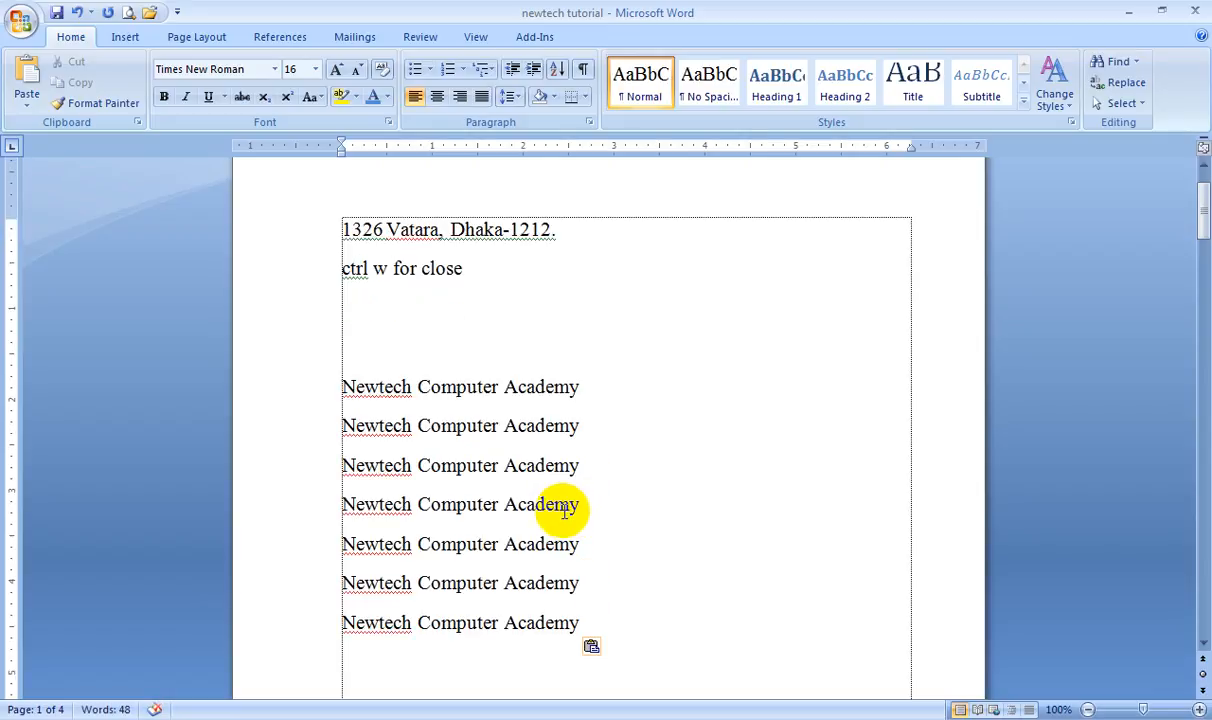
Delete the first five of the pasted "Newtech Computer Academy" lines.
click(325, 387)
drag(355, 413, 319, 503)
click(317, 503)
drag(300, 388, 316, 568)
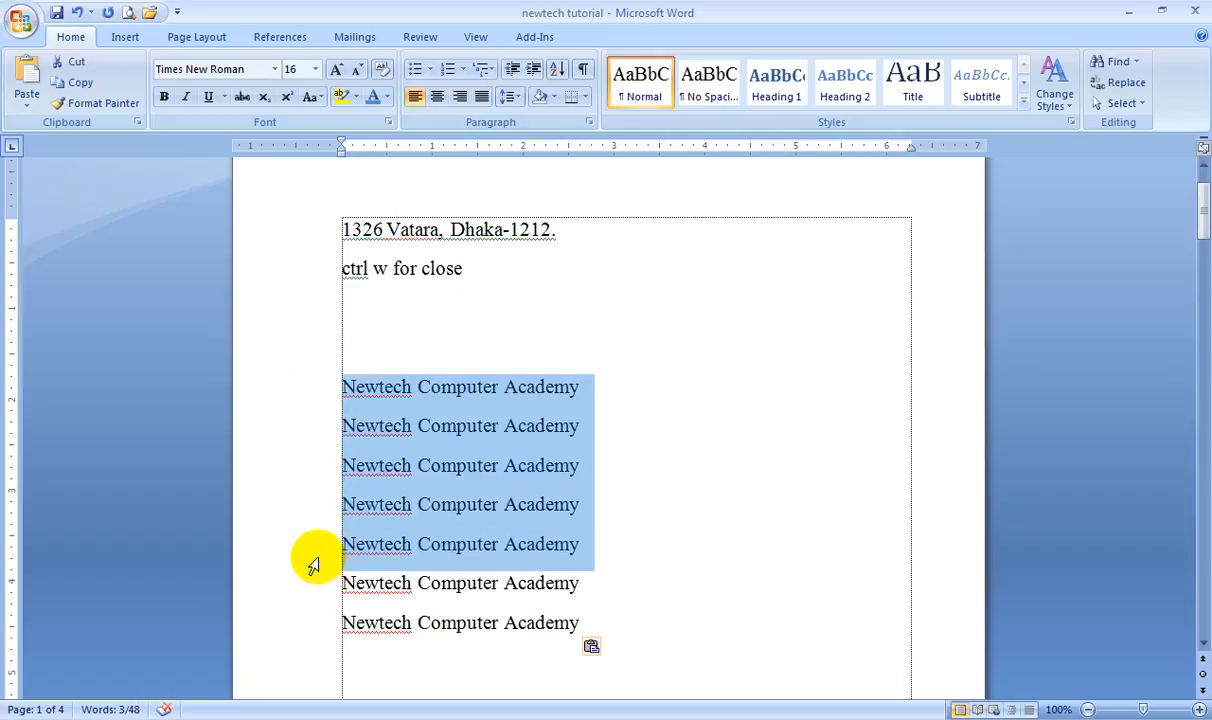
key(Delete)
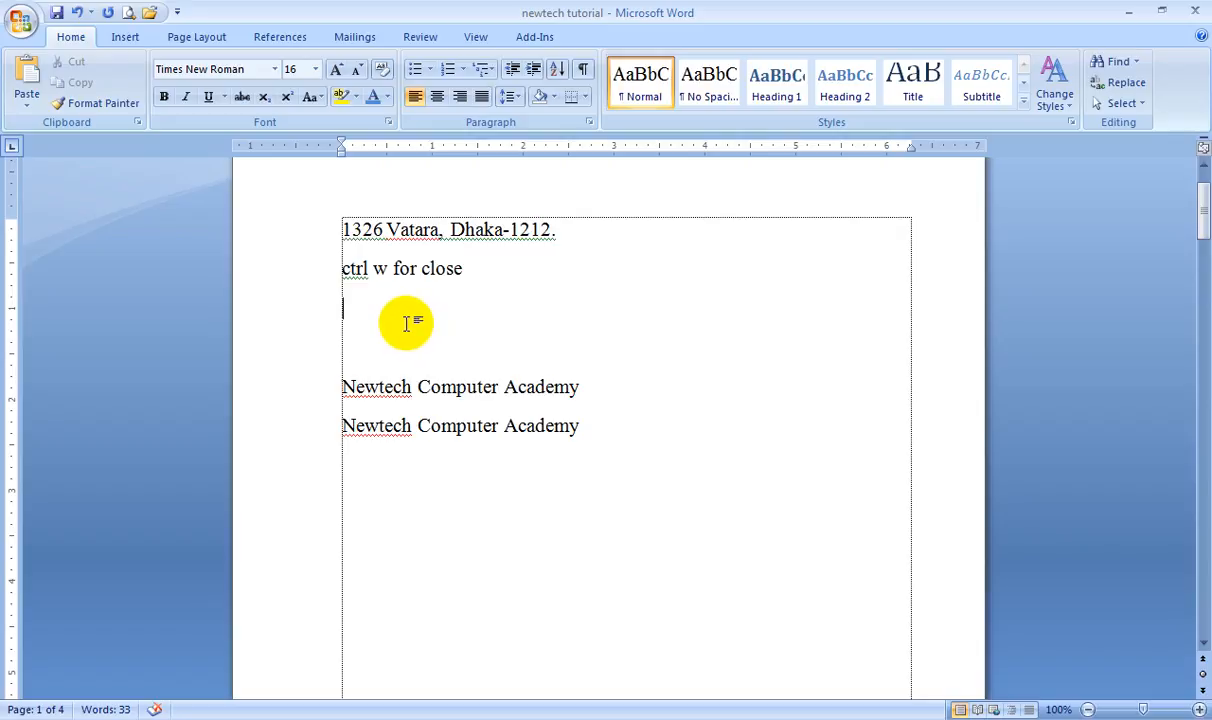
Move the first remaining pasted "Newtech Computer Academy" line to the document's start, above the address, and delete the other pasted copy.
click(309, 395)
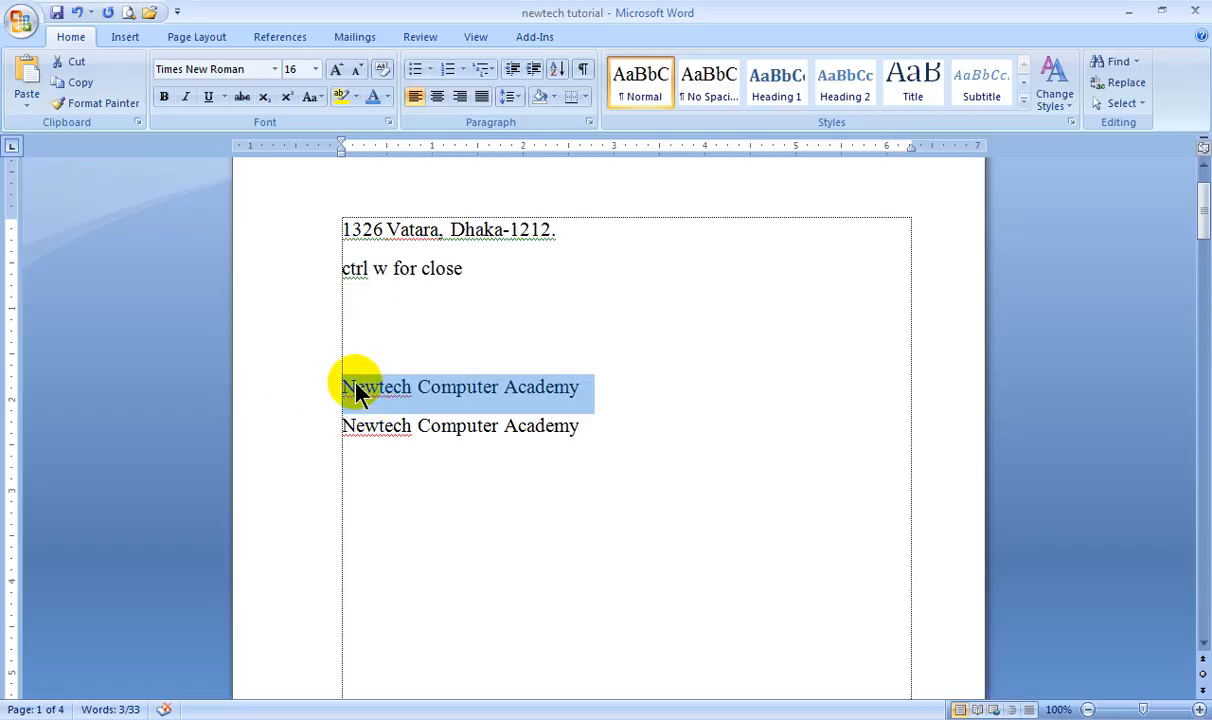
drag(357, 393, 344, 243)
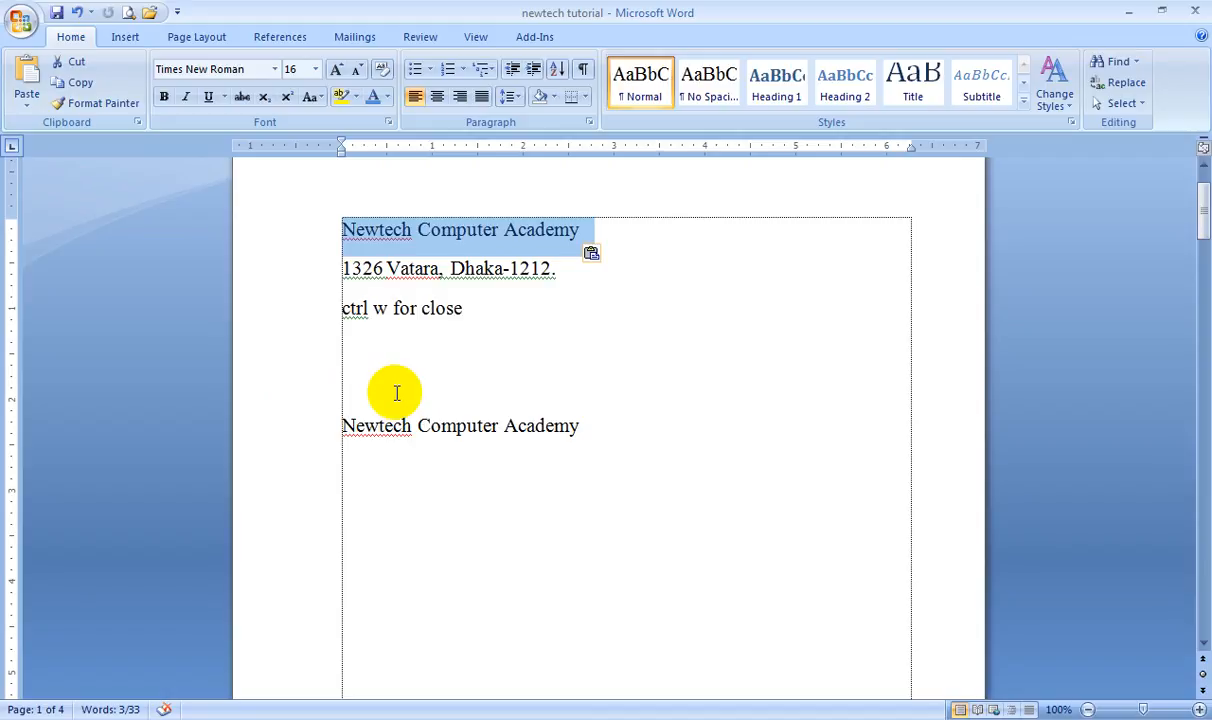
click(402, 350)
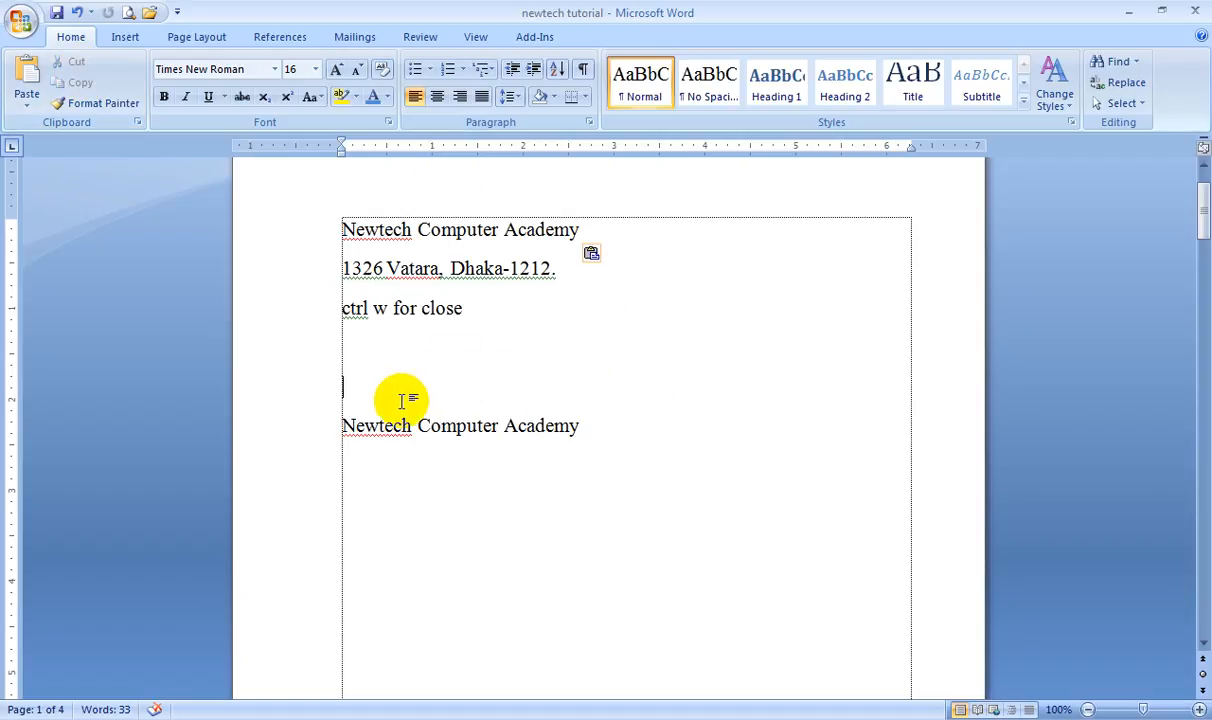
click(320, 427)
key(Delete)
Copy the first three lines of text and paste them starting on the third line below "ctrl w for close".
drag(300, 229, 316, 312)
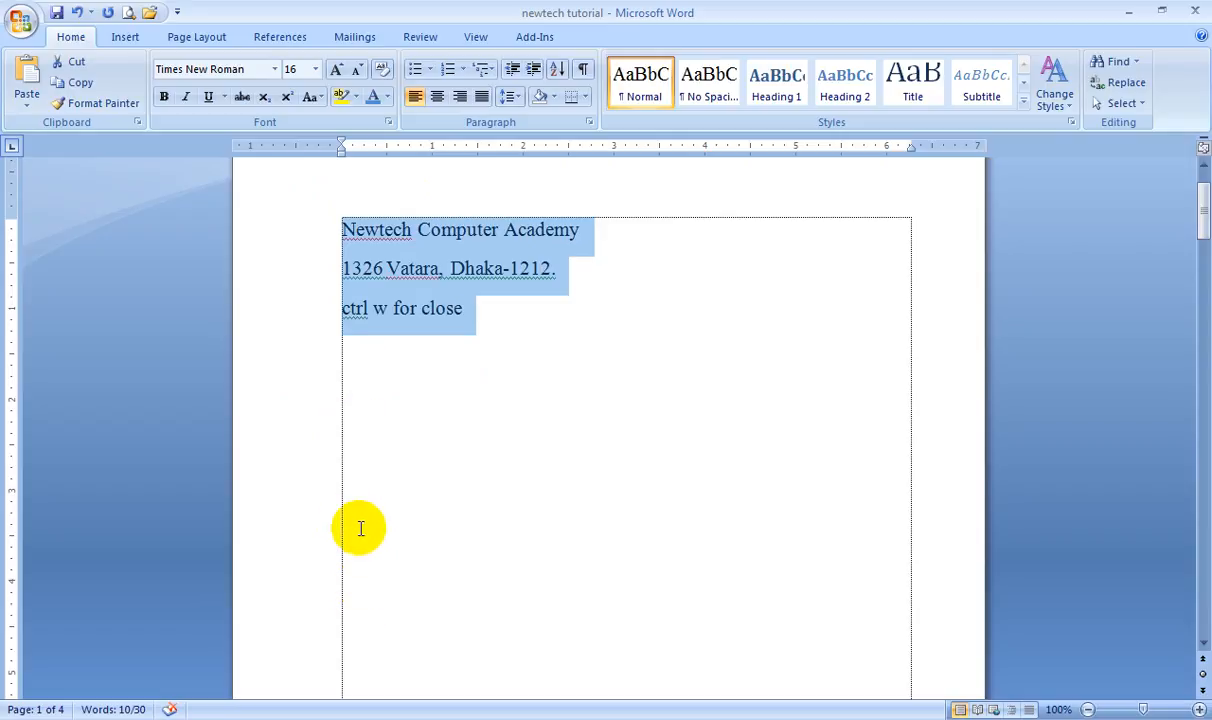
drag(310, 233, 316, 310)
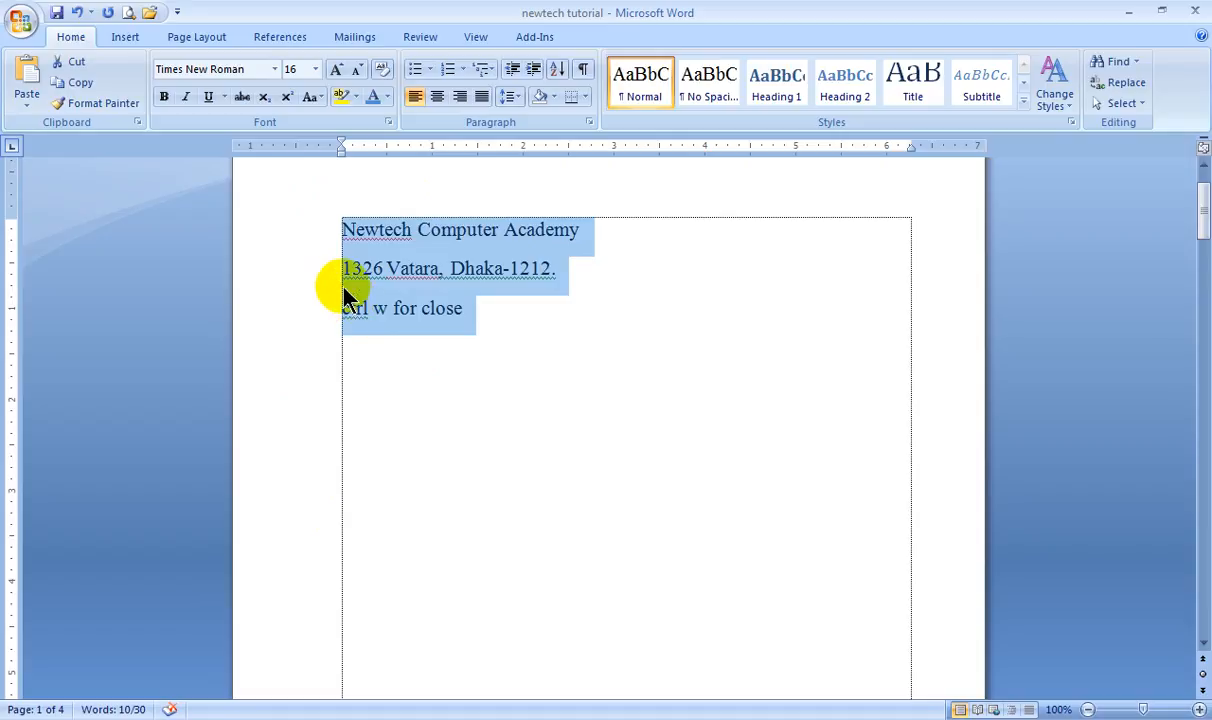
click(86, 85)
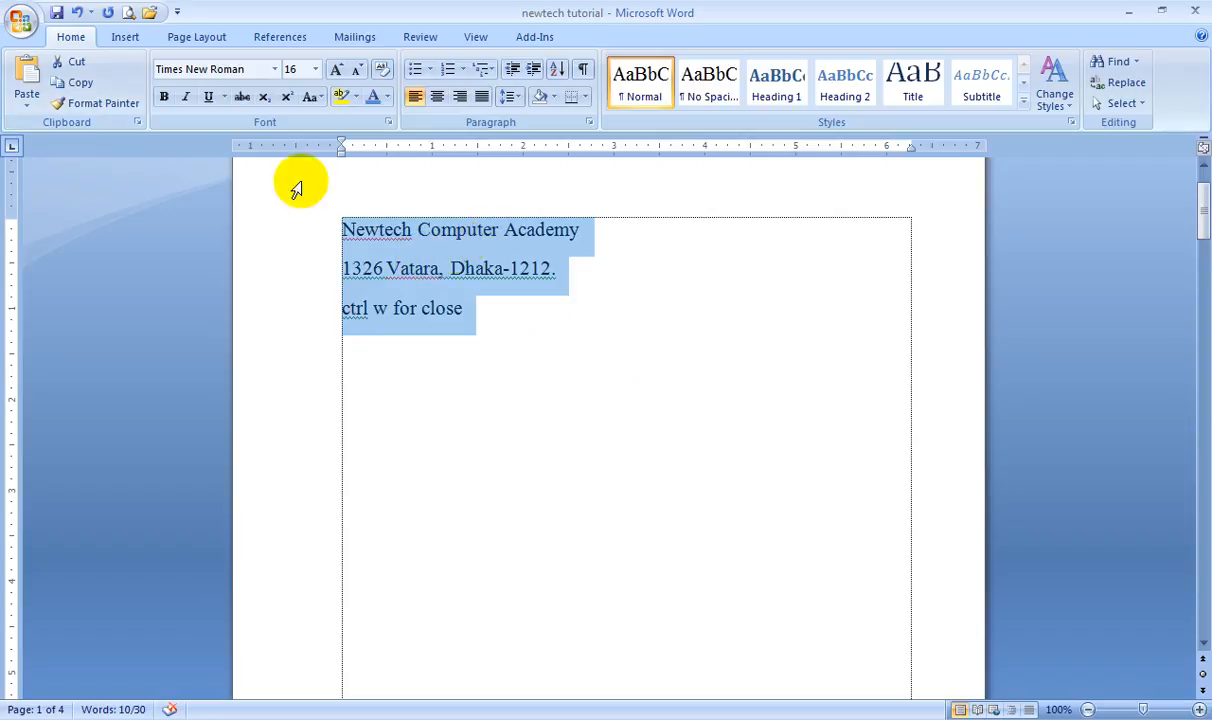
click(88, 95)
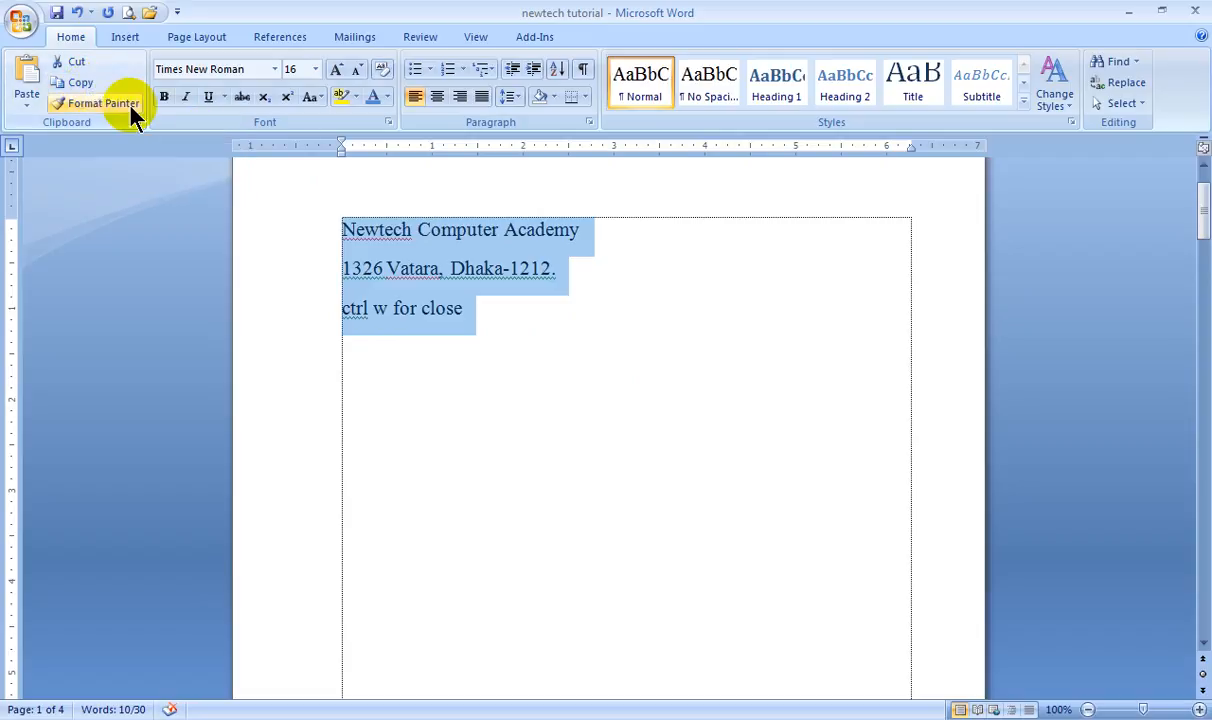
click(370, 452)
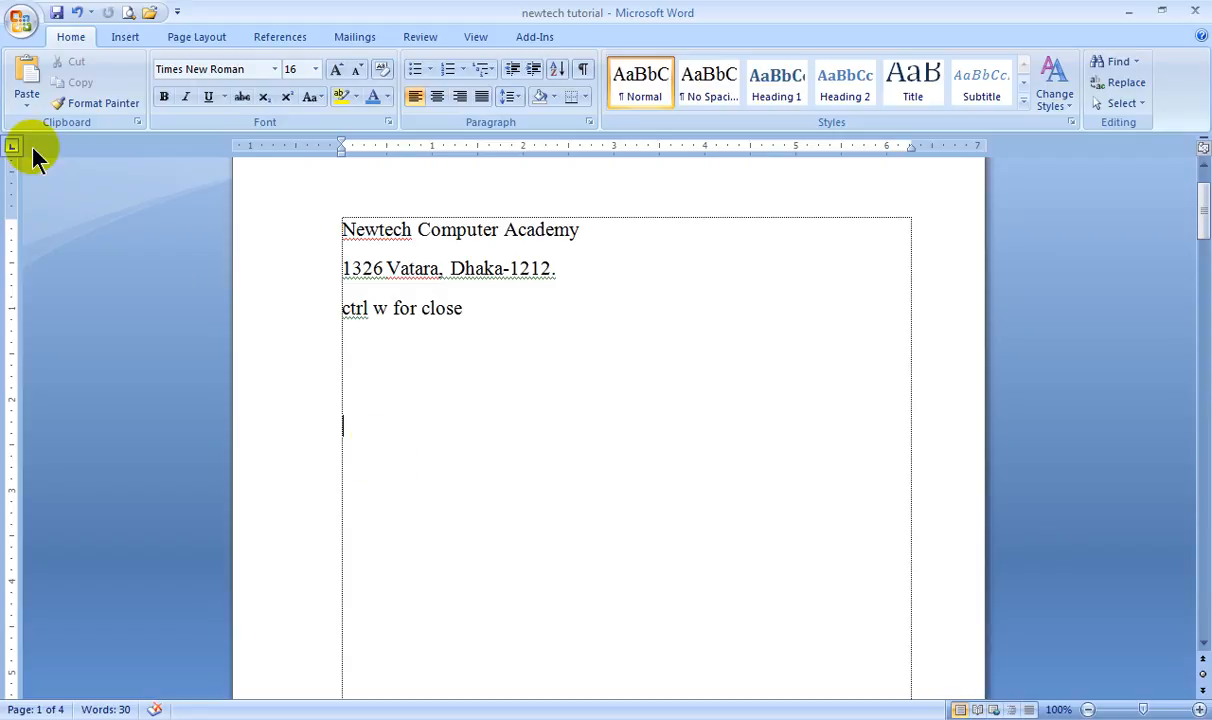
click(27, 75)
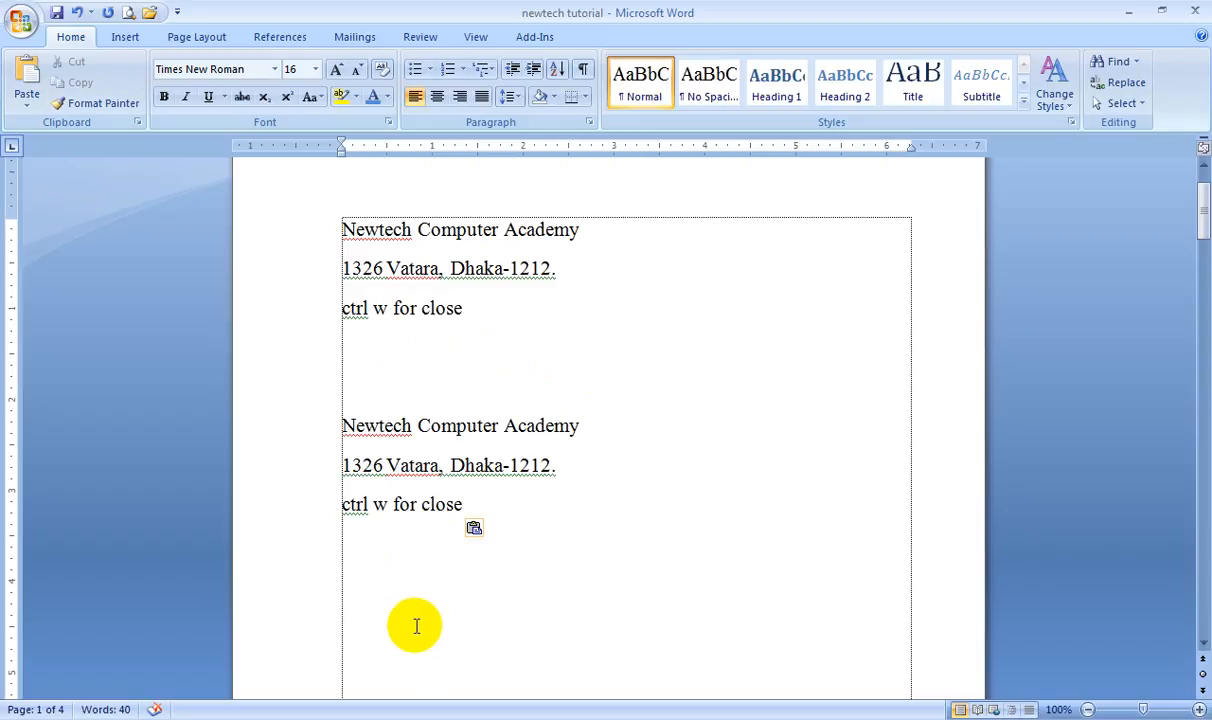
Copy the word "Academy" from the second "Newtech Computer Academy" line and paste it past the block, at the start of page 2.
drag(503, 427, 574, 425)
click(88, 80)
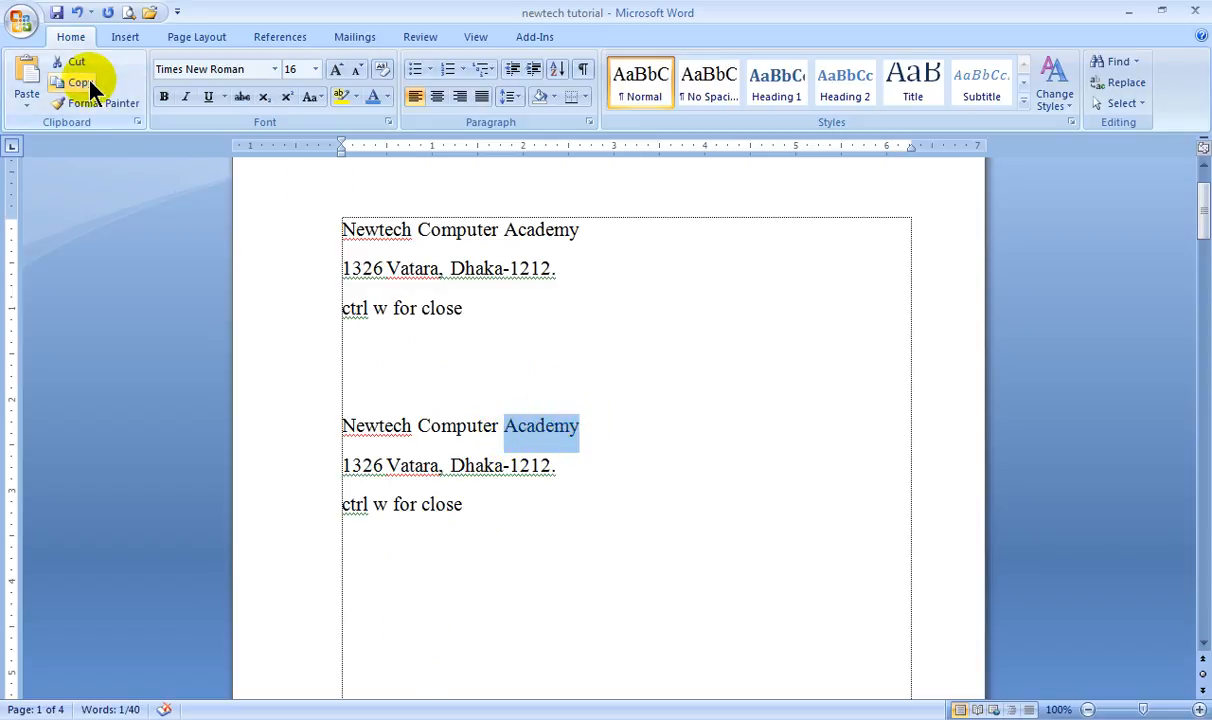
click(527, 617)
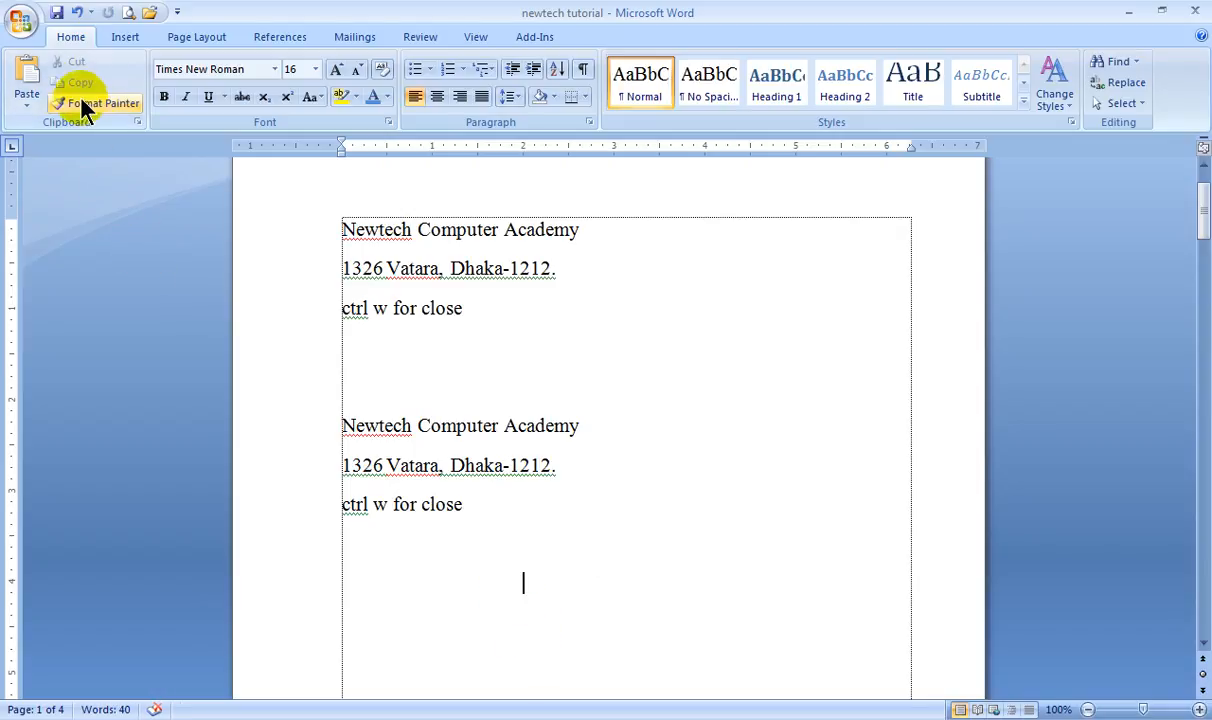
click(27, 73)
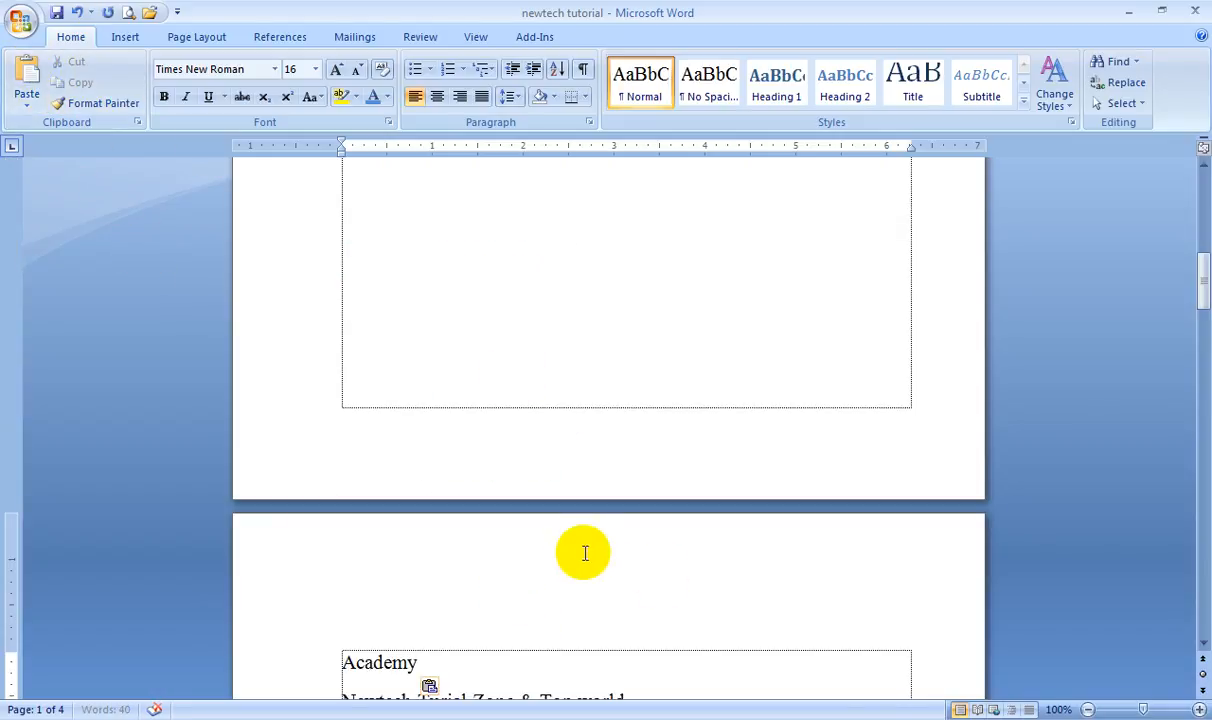
Paste another "Academy" past the page 2 text, at the start of page 3.
scroll(600, 560, down, 1)
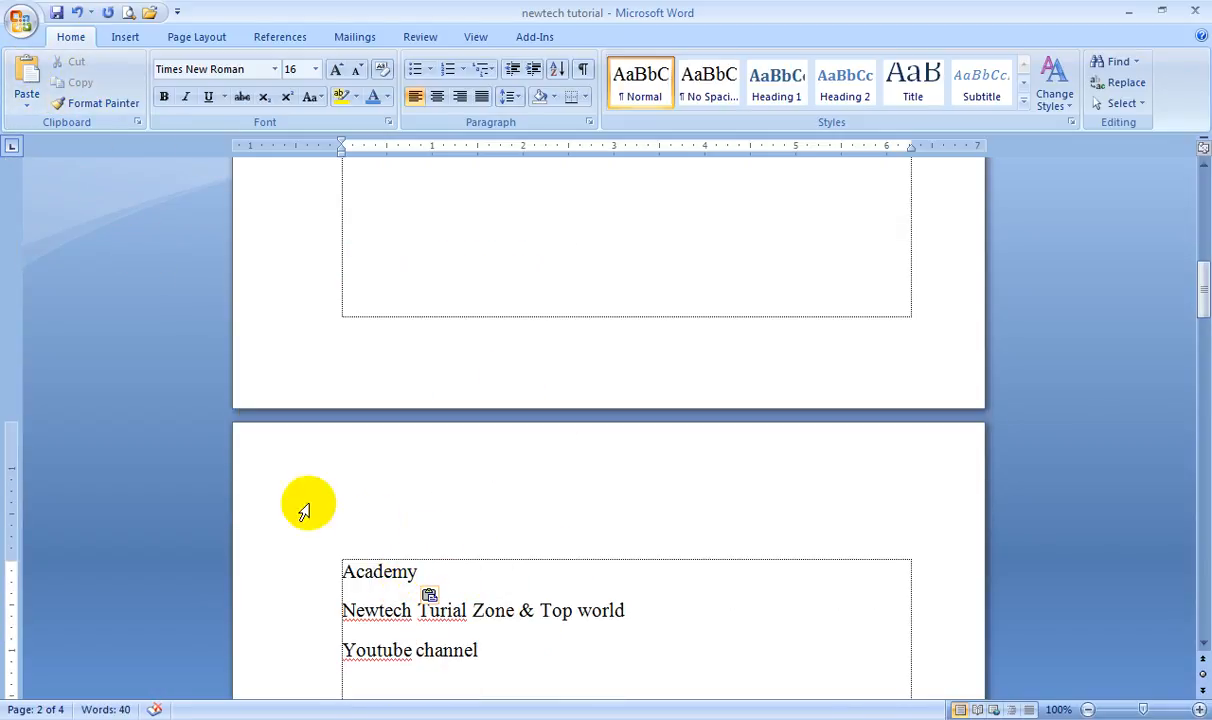
scroll(300, 505, down, 2)
click(438, 535)
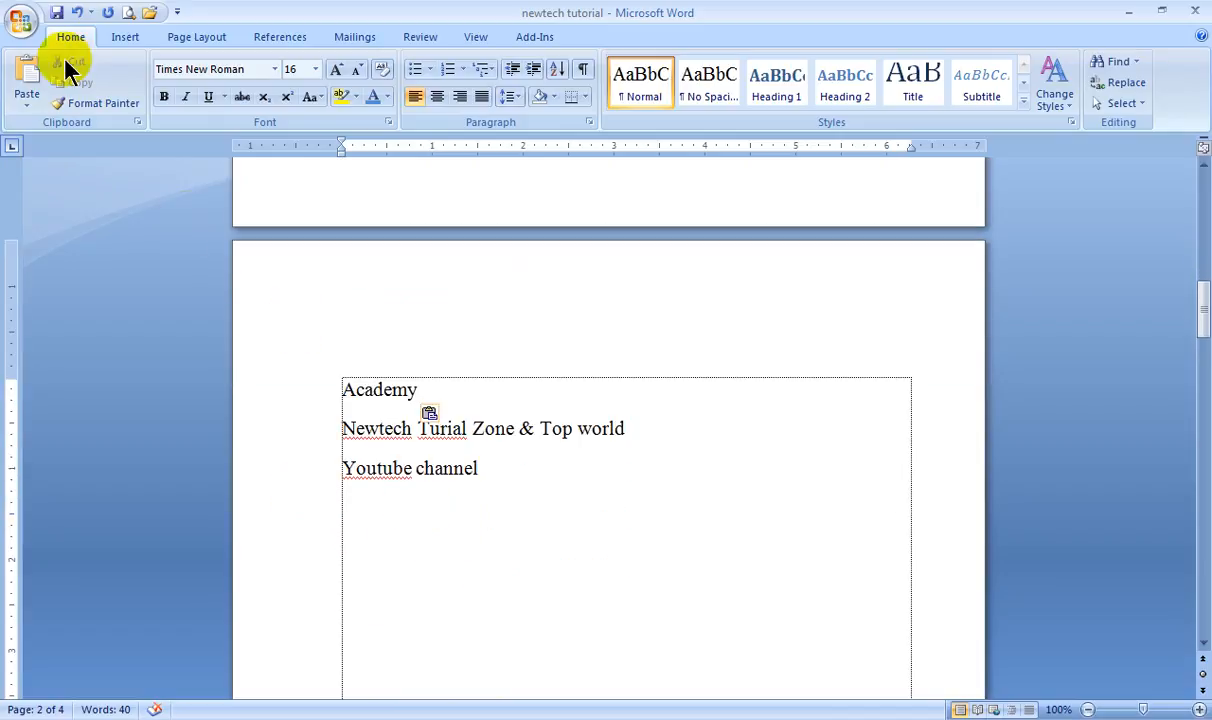
click(27, 75)
scroll(410, 270, down, 2)
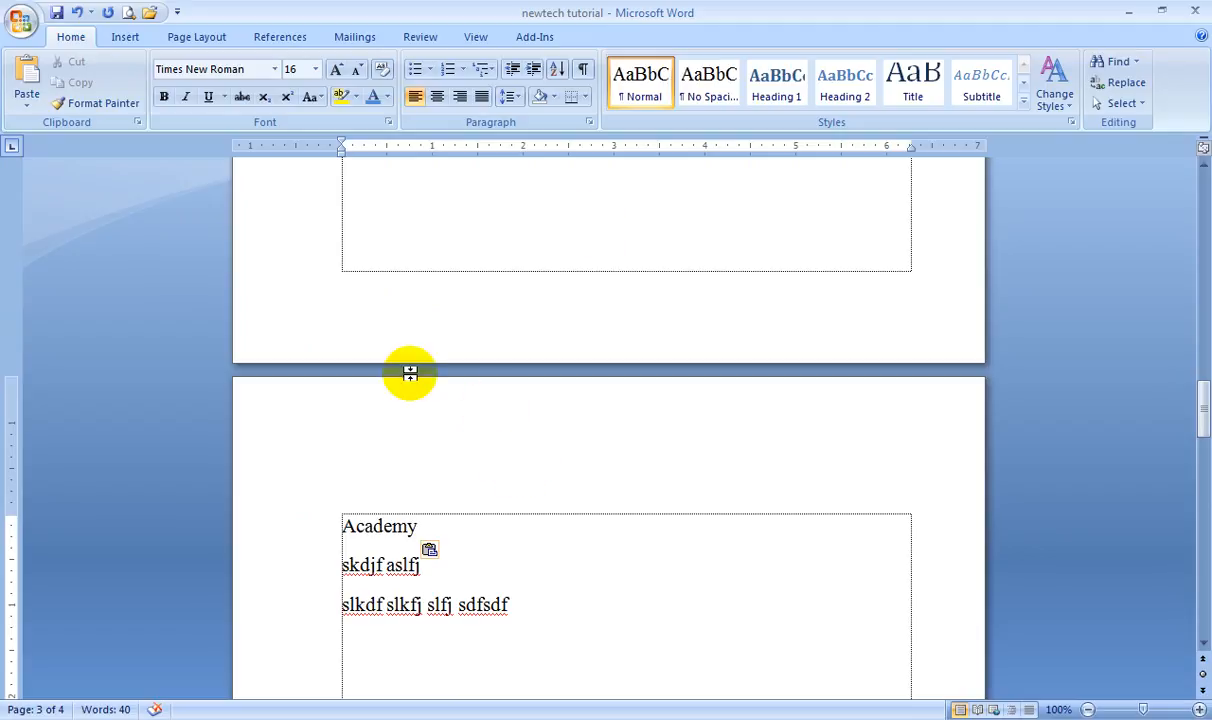
Paste "Academy" on the empty line directly below "Youtube channel" on page 2.
scroll(406, 371, up, 6)
scroll(410, 373, up, 5)
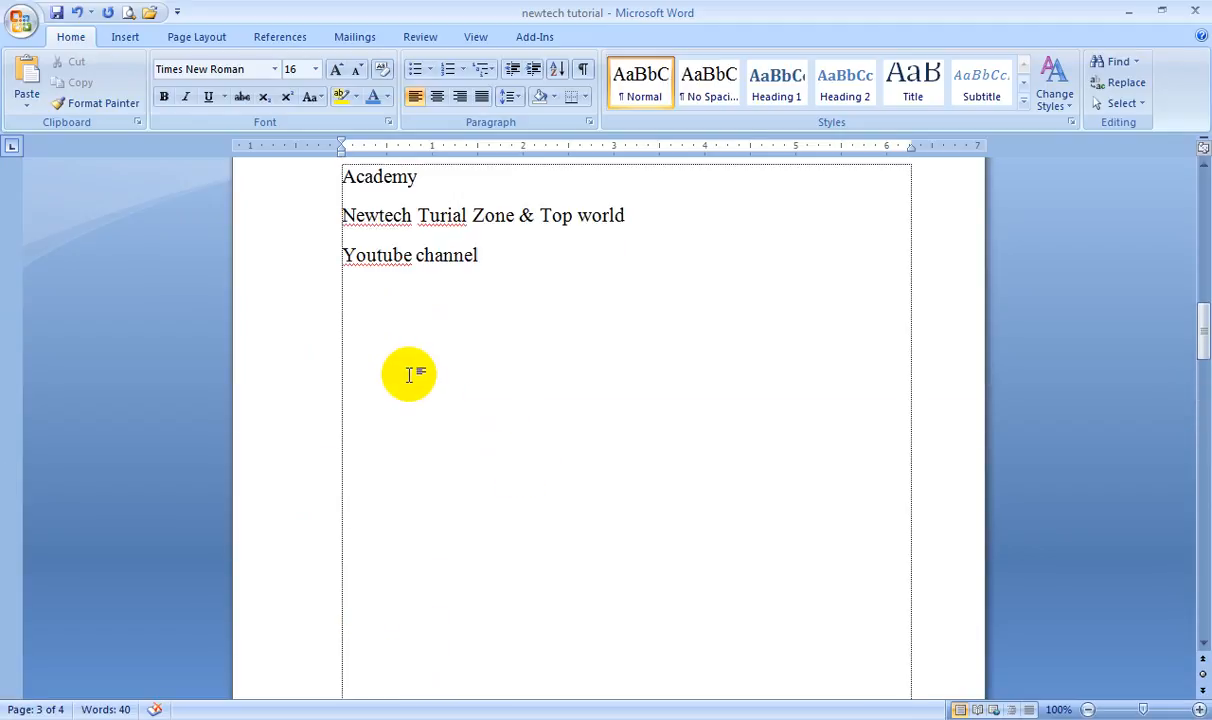
click(346, 315)
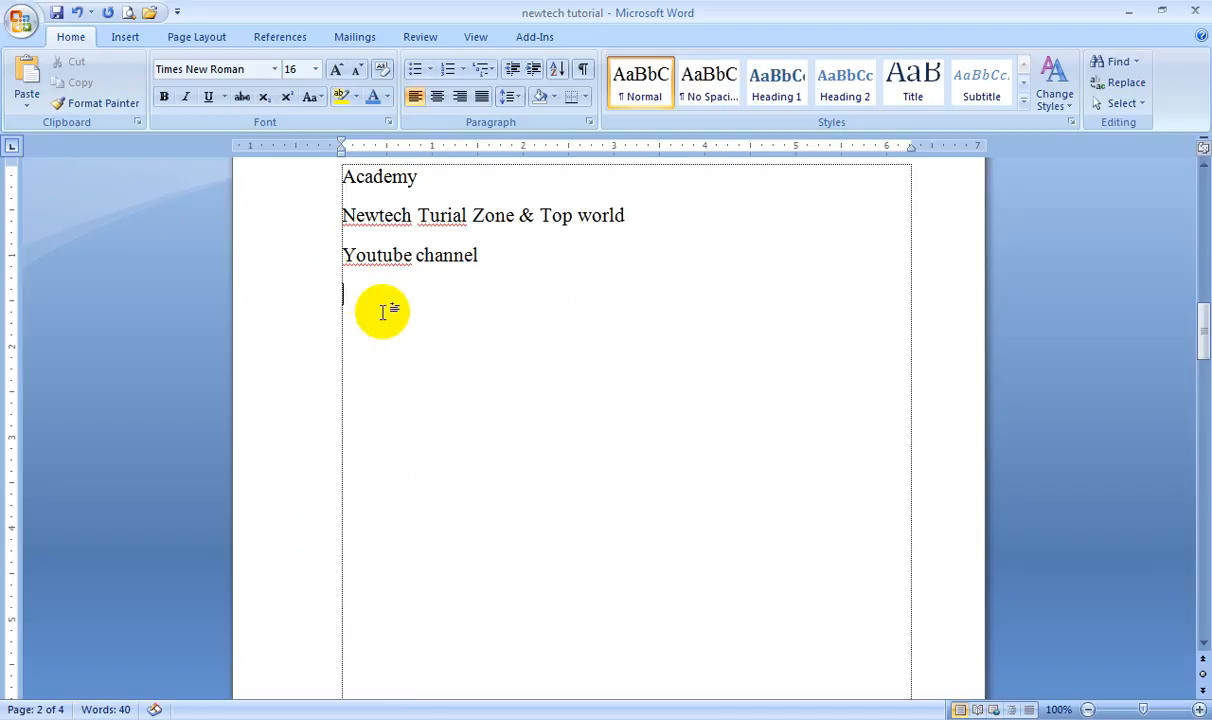
click(27, 72)
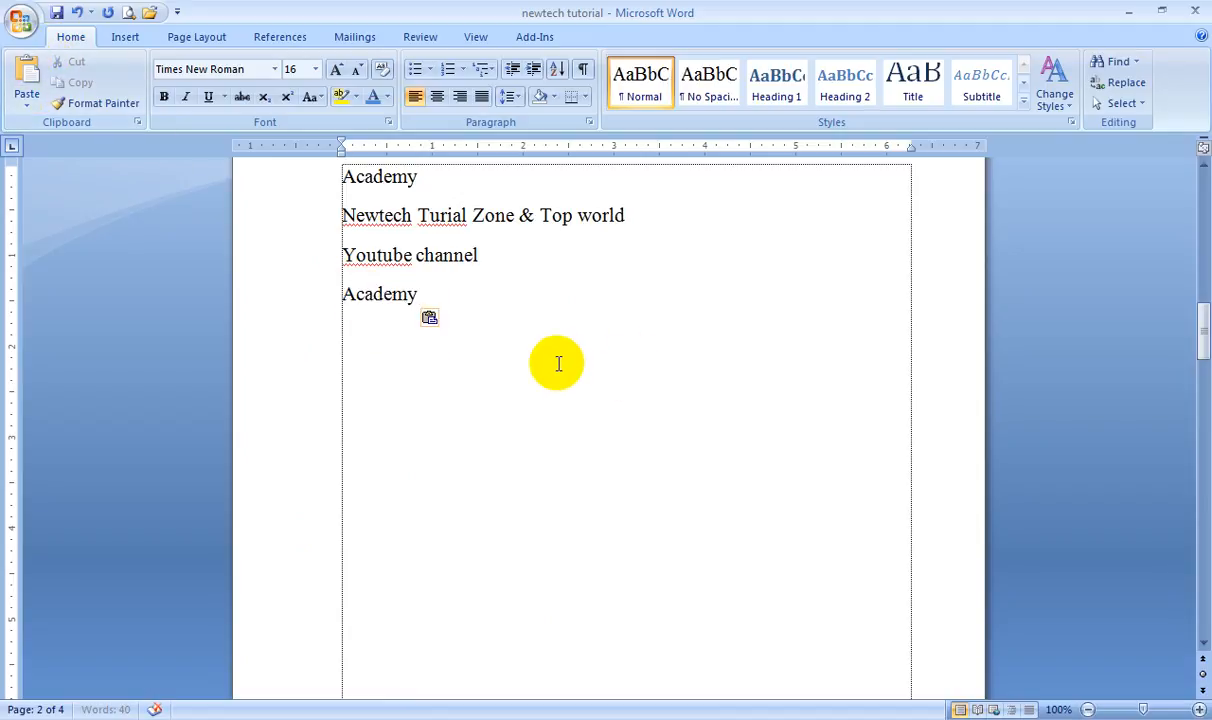
Start a new line below the pasted "Academy" on page 2 and paste the word seven times in a row.
key(Return)
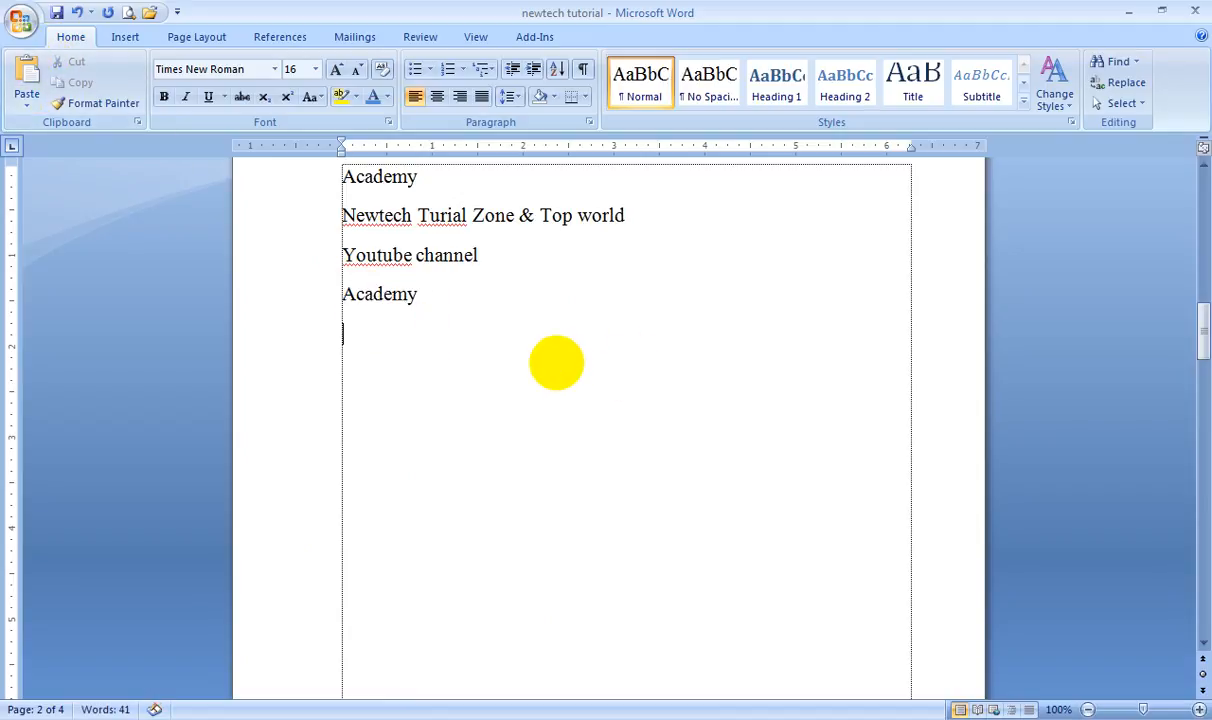
click(22, 75)
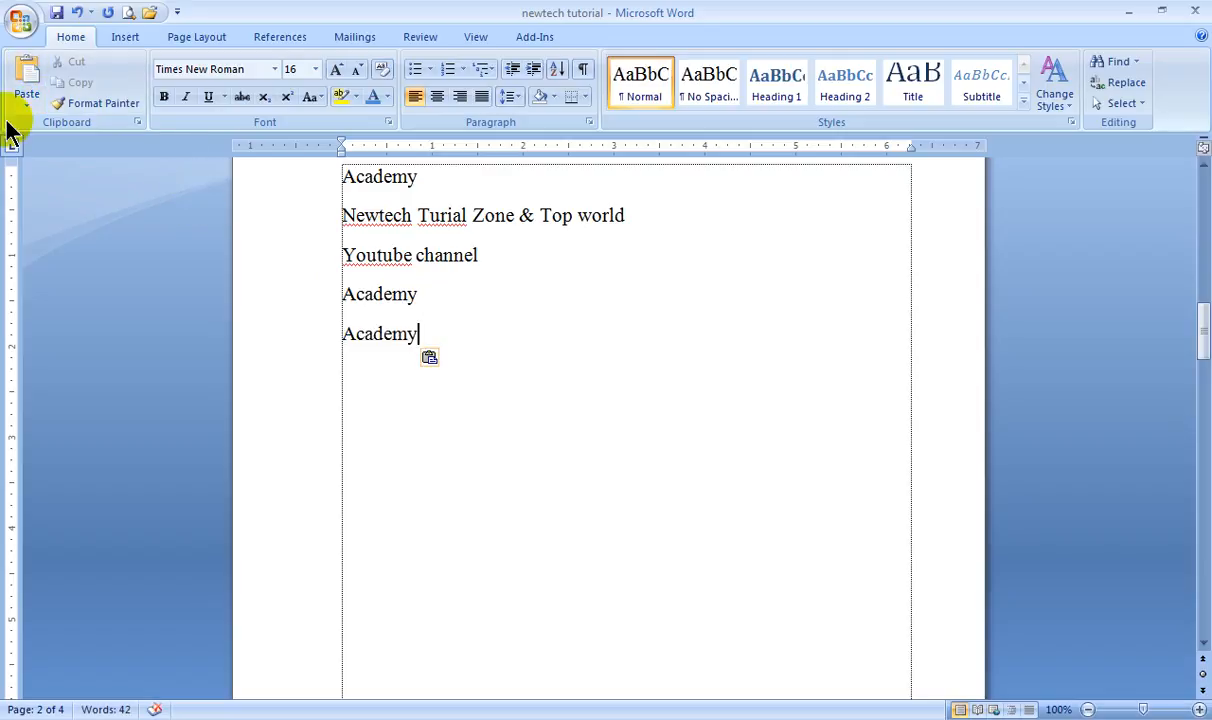
click(25, 73)
click(25, 73)
click(25, 73)
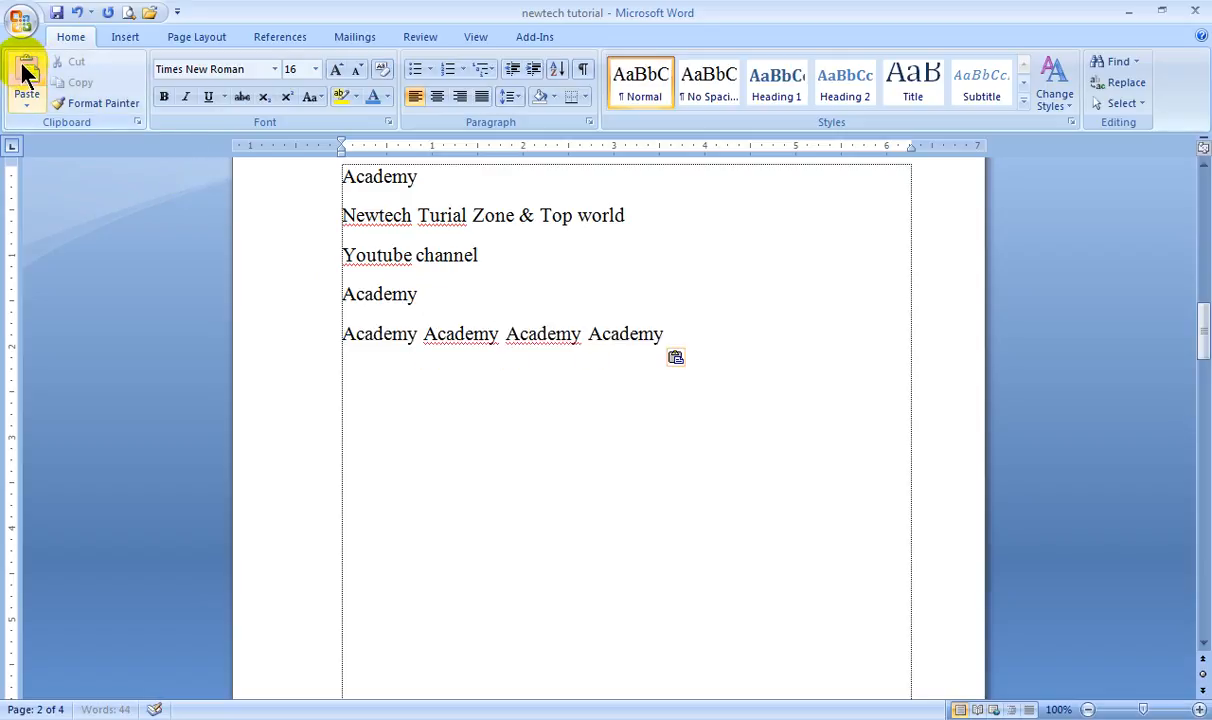
click(22, 72)
click(22, 72)
click(22, 72)
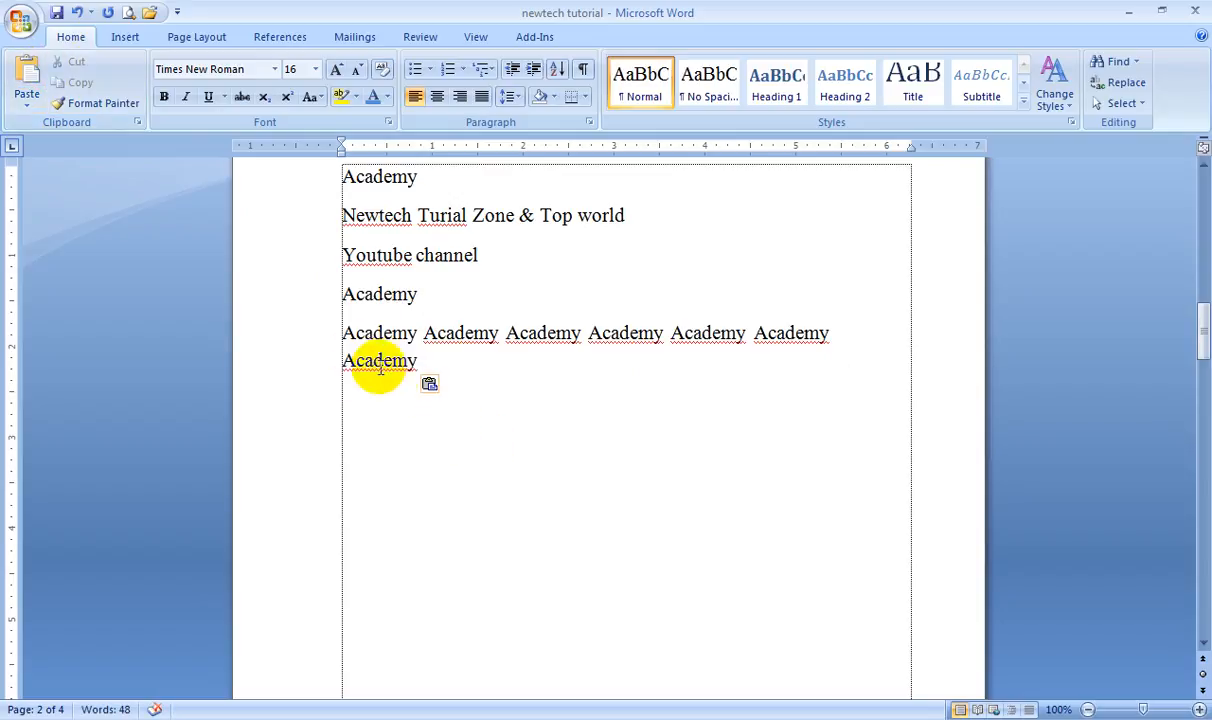
Copy the "Newtech Turial Zone & Top world" line and paste it five times below the repeated "Academy" words on page 2.
scroll(363, 348, up, 1)
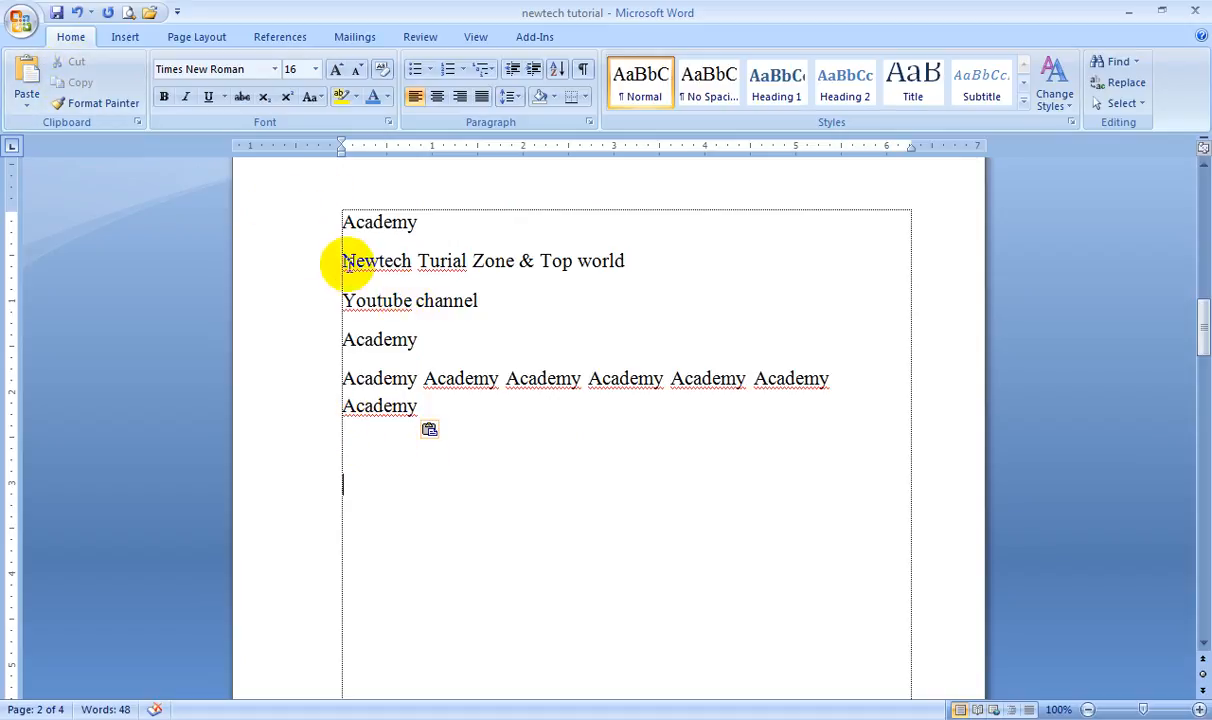
click(309, 268)
key(ctrl+c)
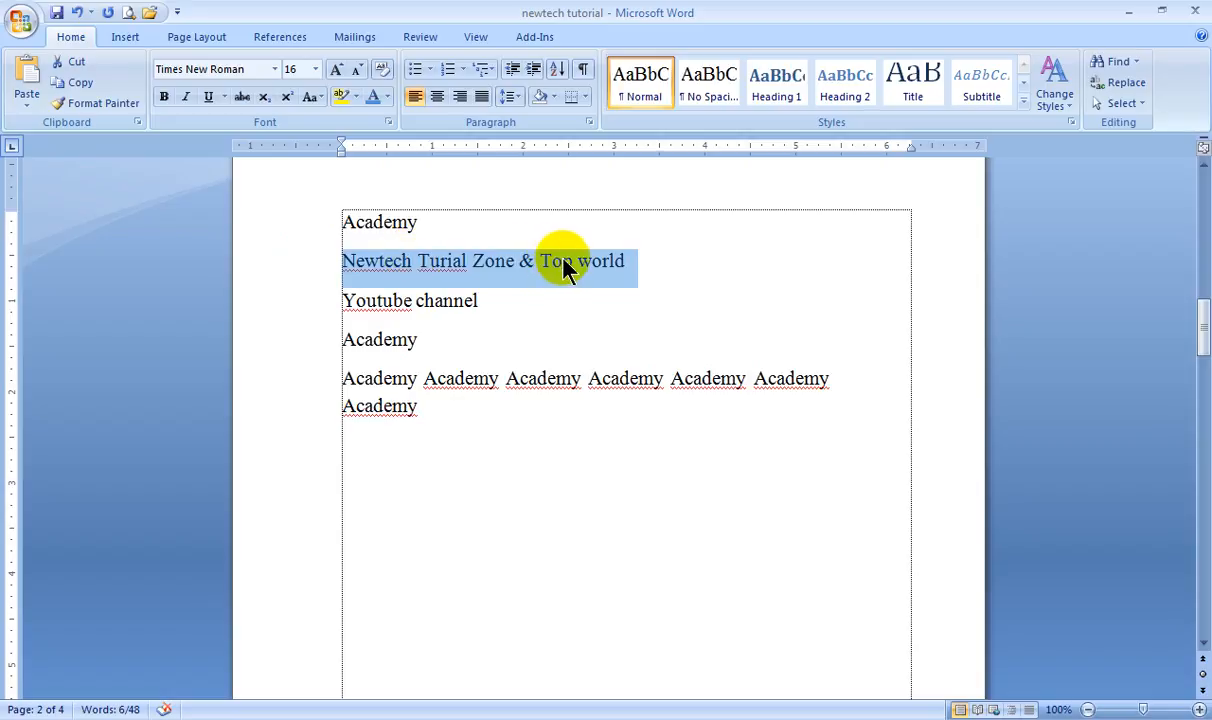
click(385, 457)
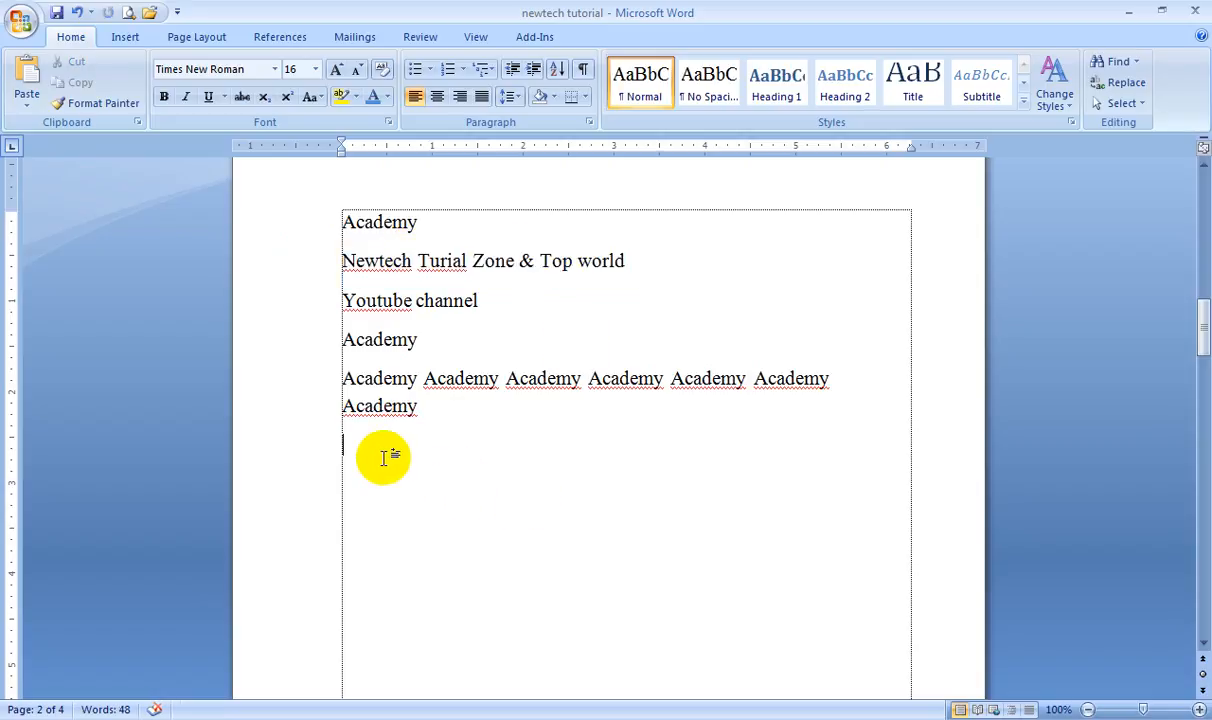
key(ctrl+v)
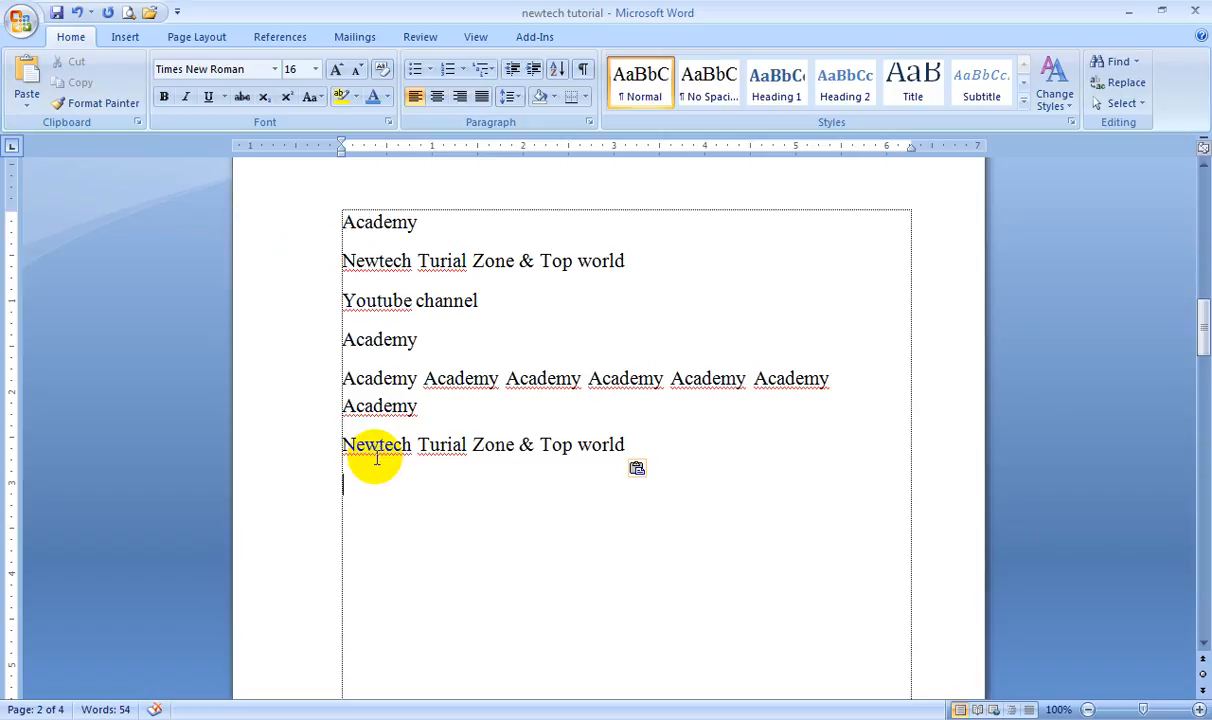
key(ctrl+v)
key(ctrl+v)
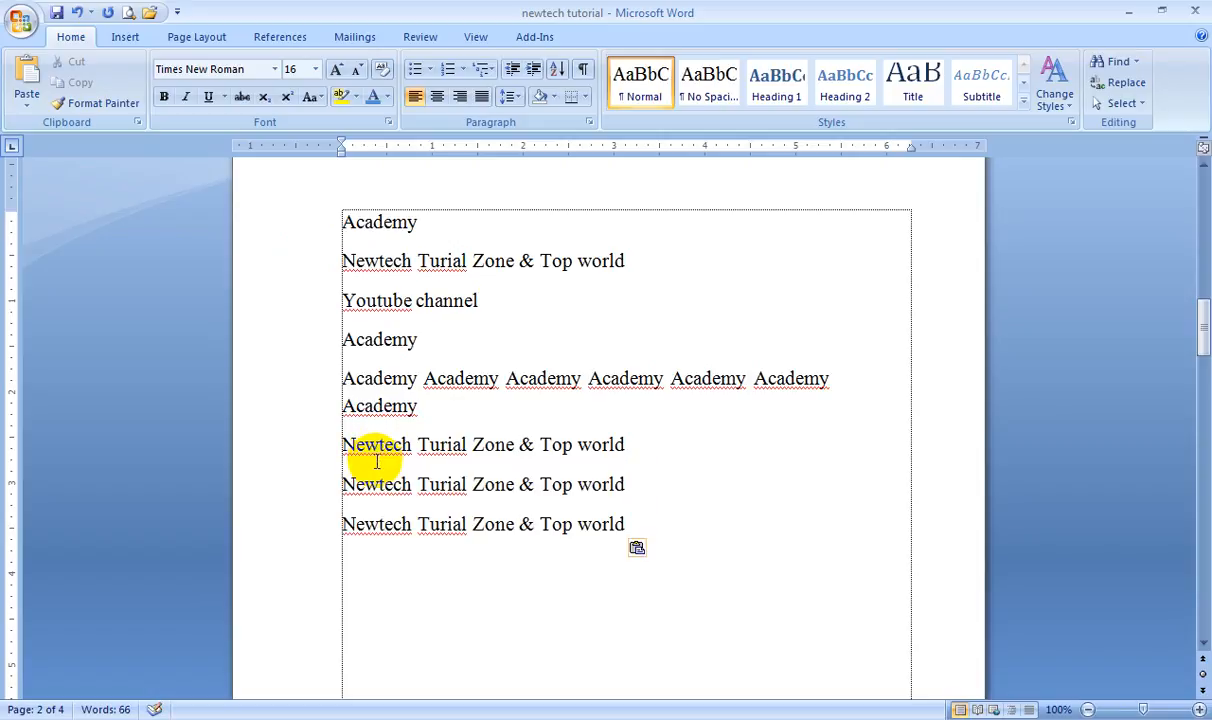
key(ctrl+v)
key(ctrl+v)
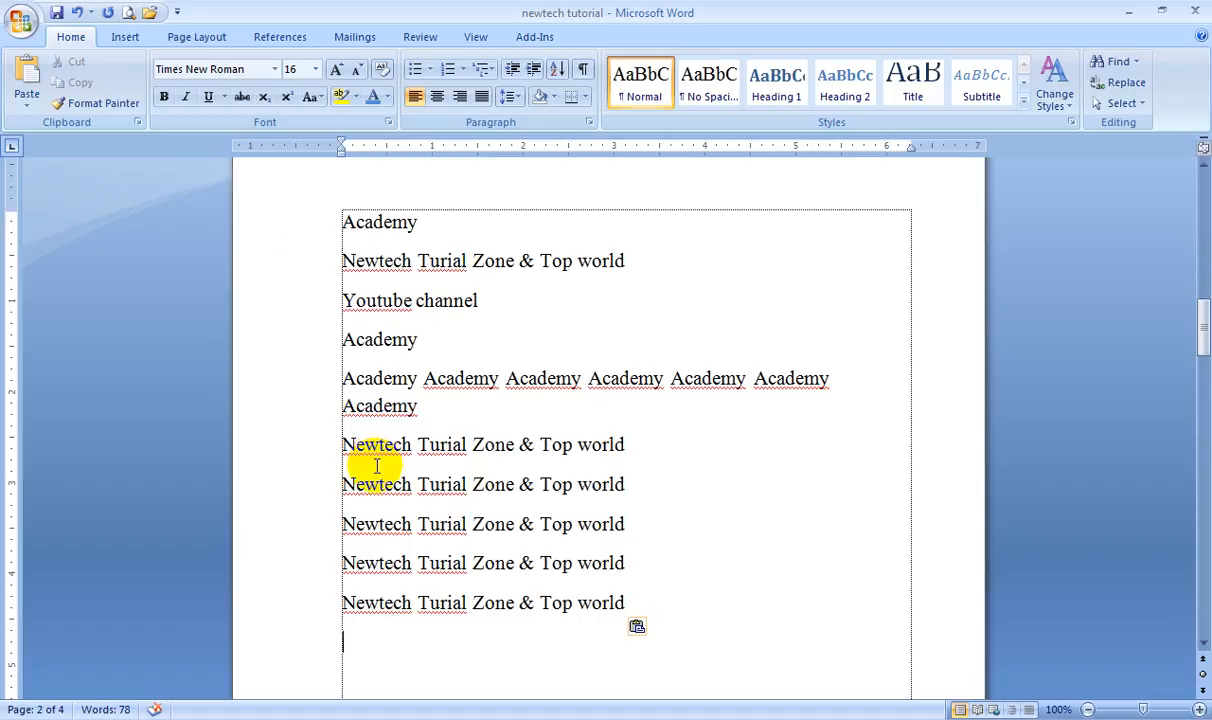
Change the font colour of the first "Newtech Computer Academy" line on page 1 to dark teal.
click(478, 484)
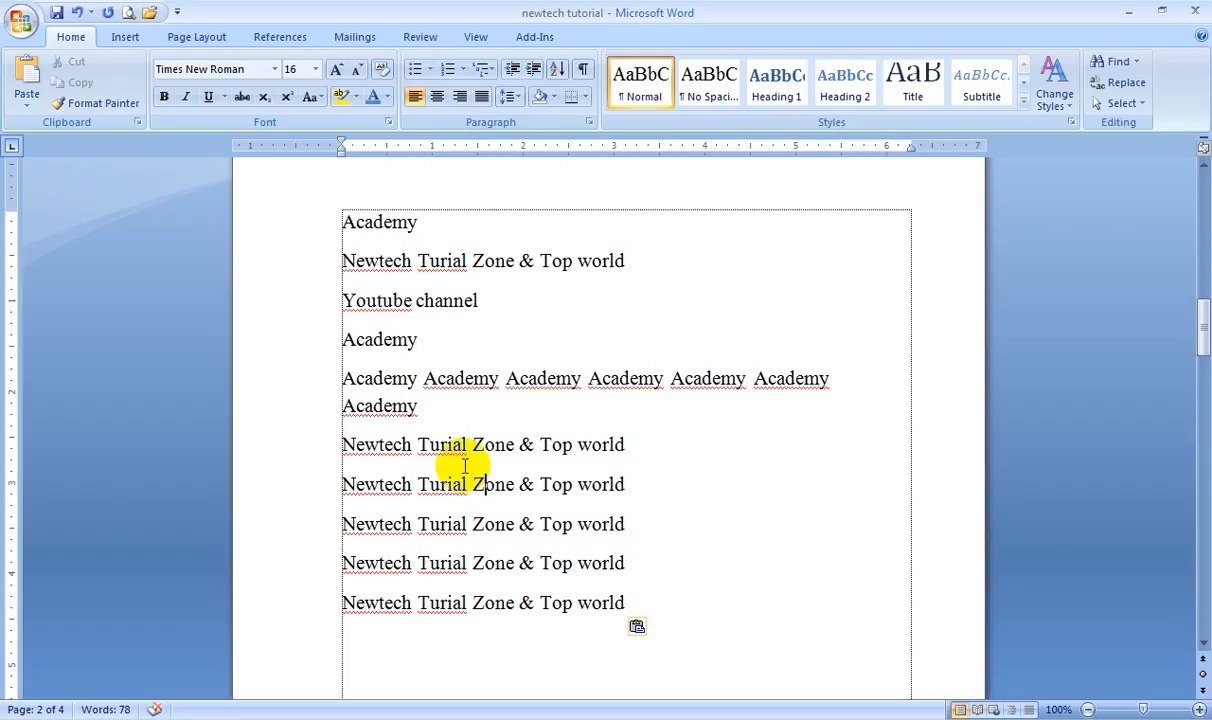
scroll(481, 400, up, 4)
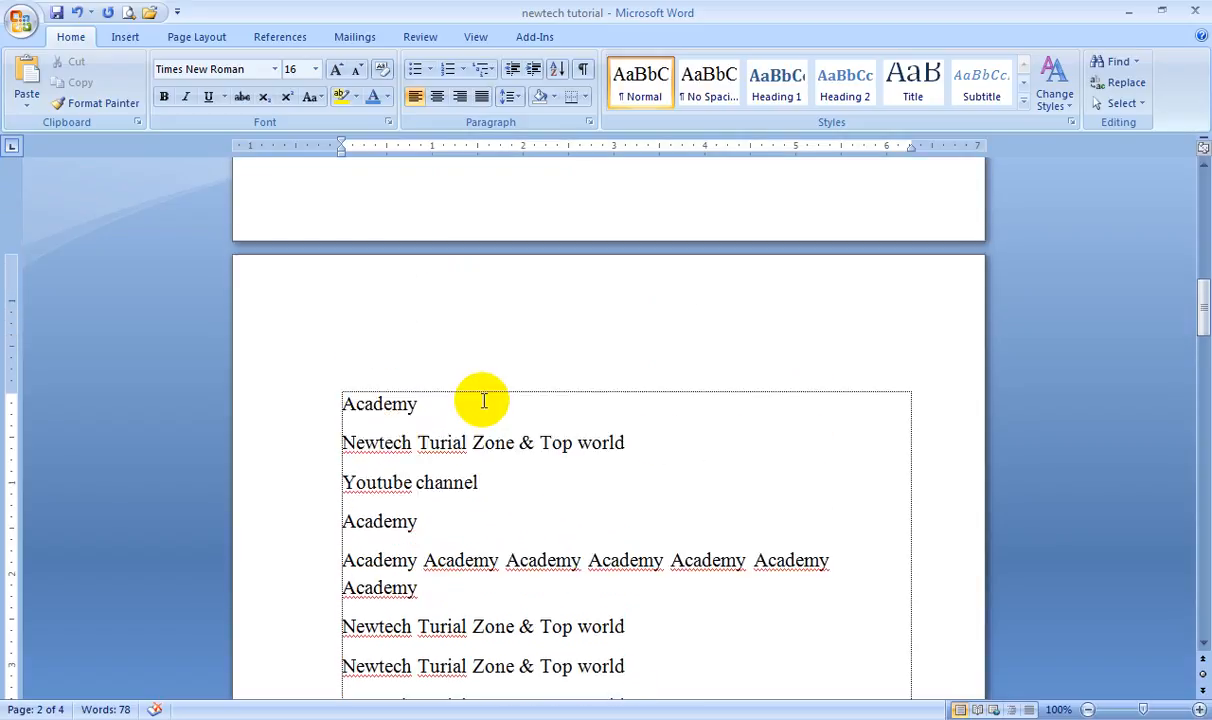
scroll(481, 400, up, 11)
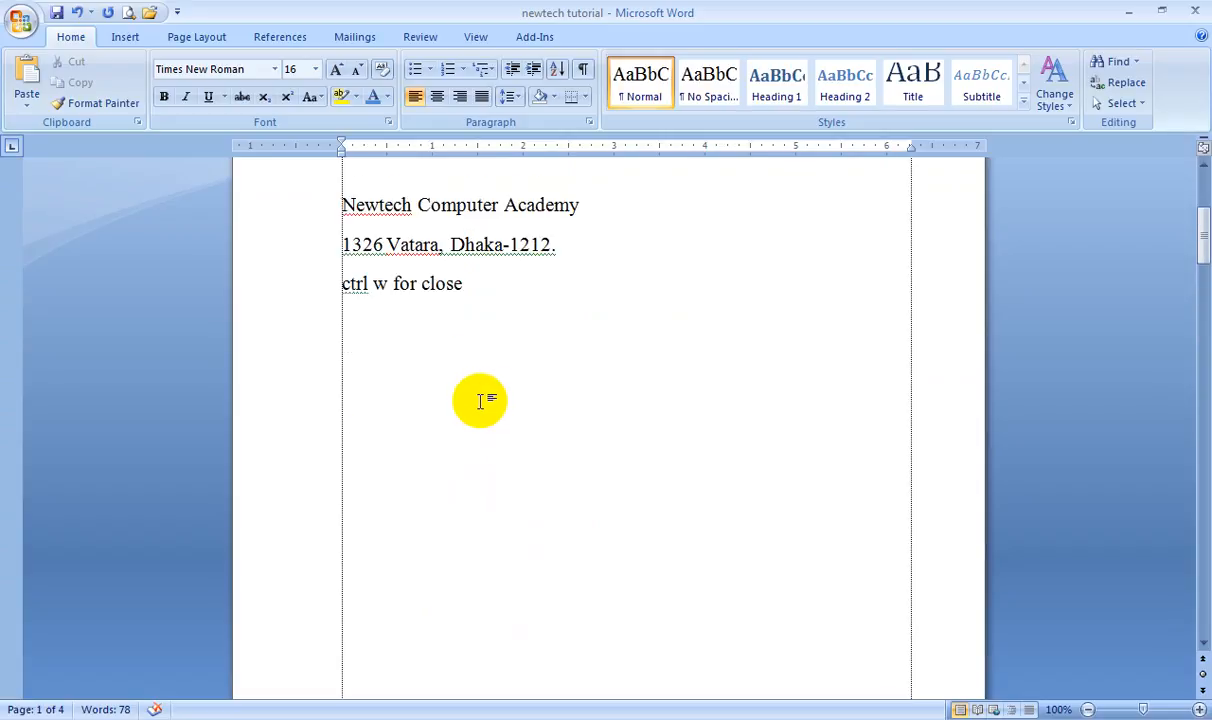
click(433, 386)
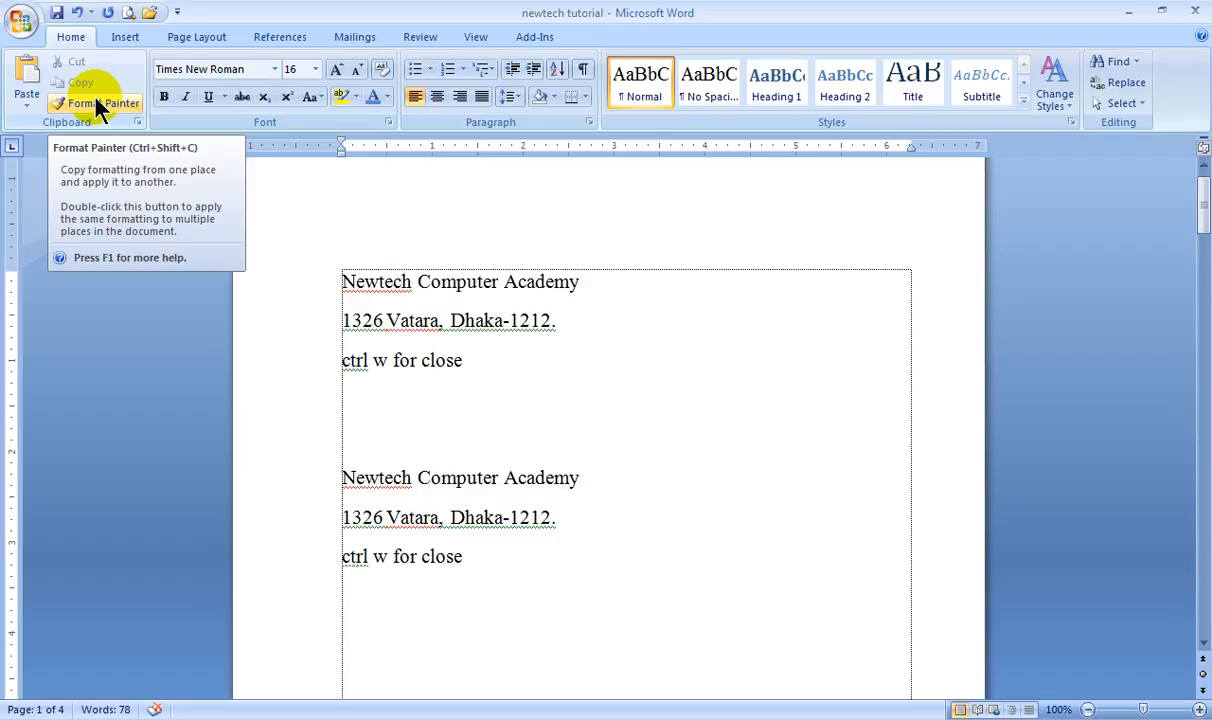
click(420, 408)
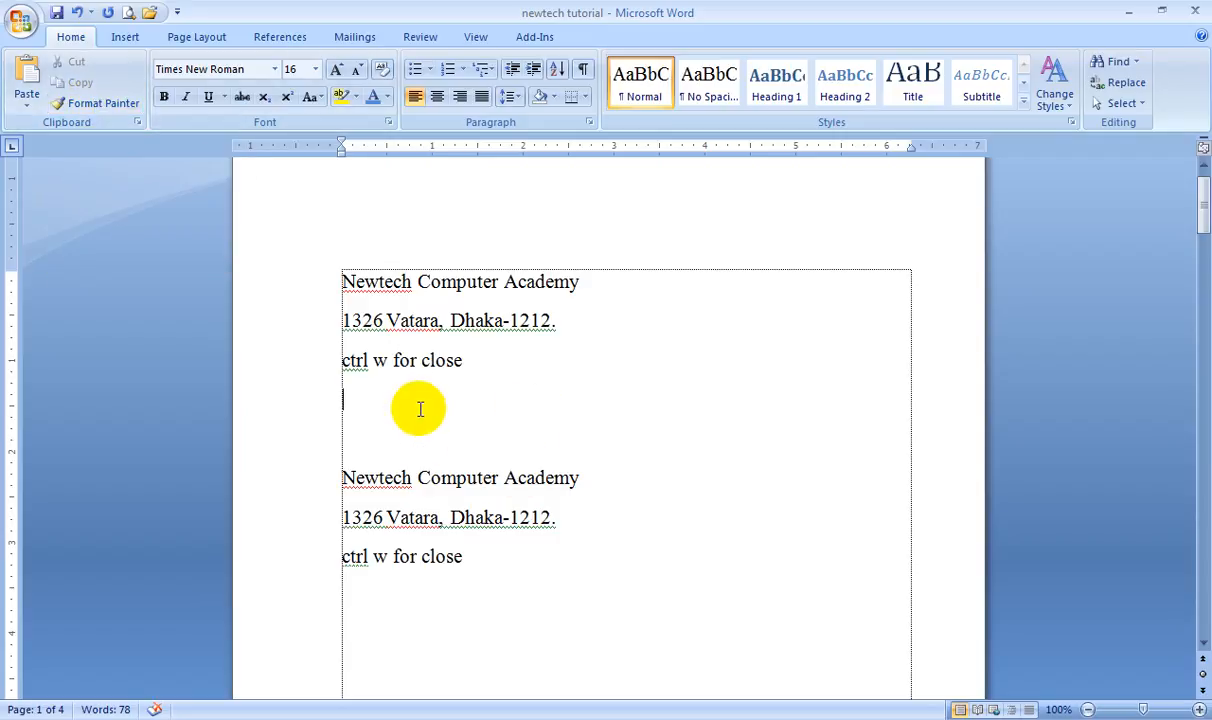
click(300, 290)
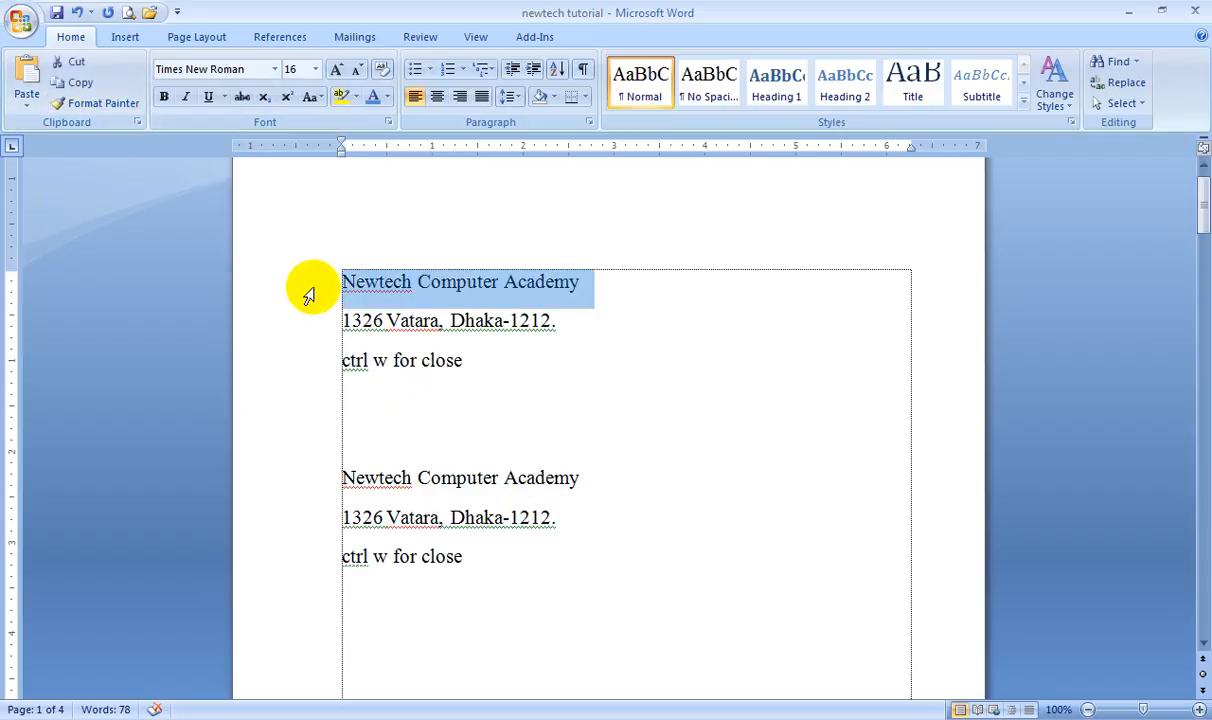
click(387, 97)
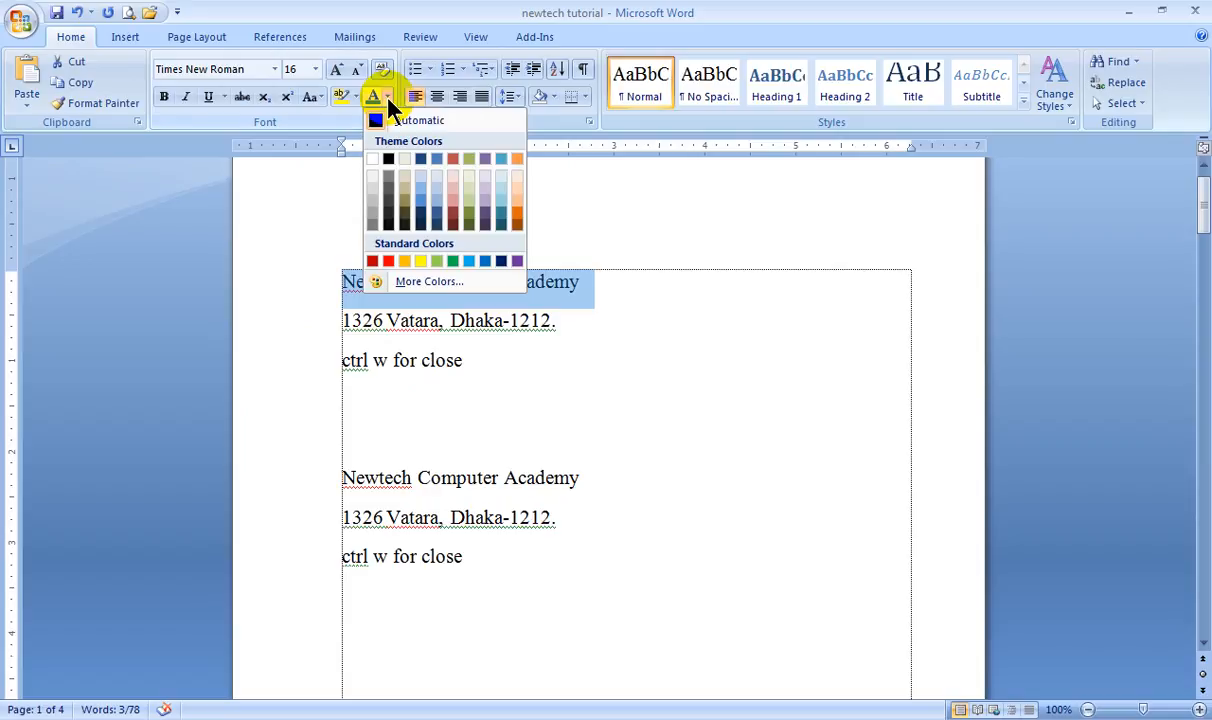
click(494, 224)
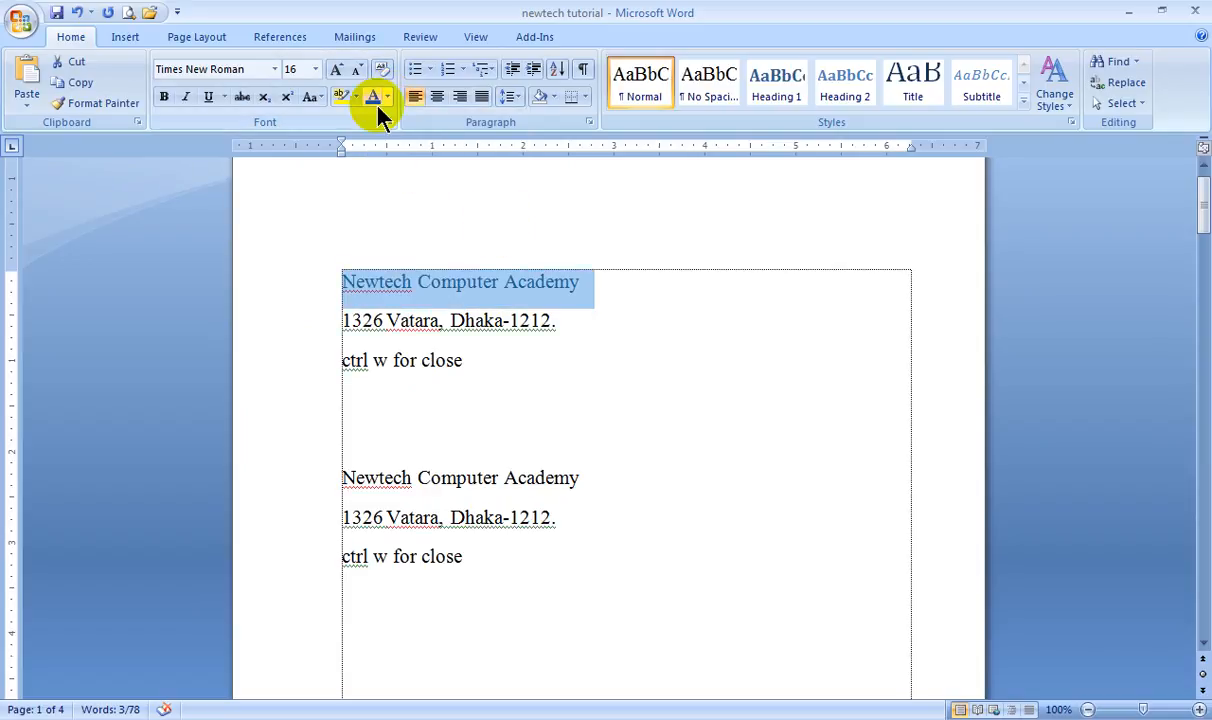
Make the first "Newtech Computer Academy" line bold and increase its font size to 22.
click(164, 97)
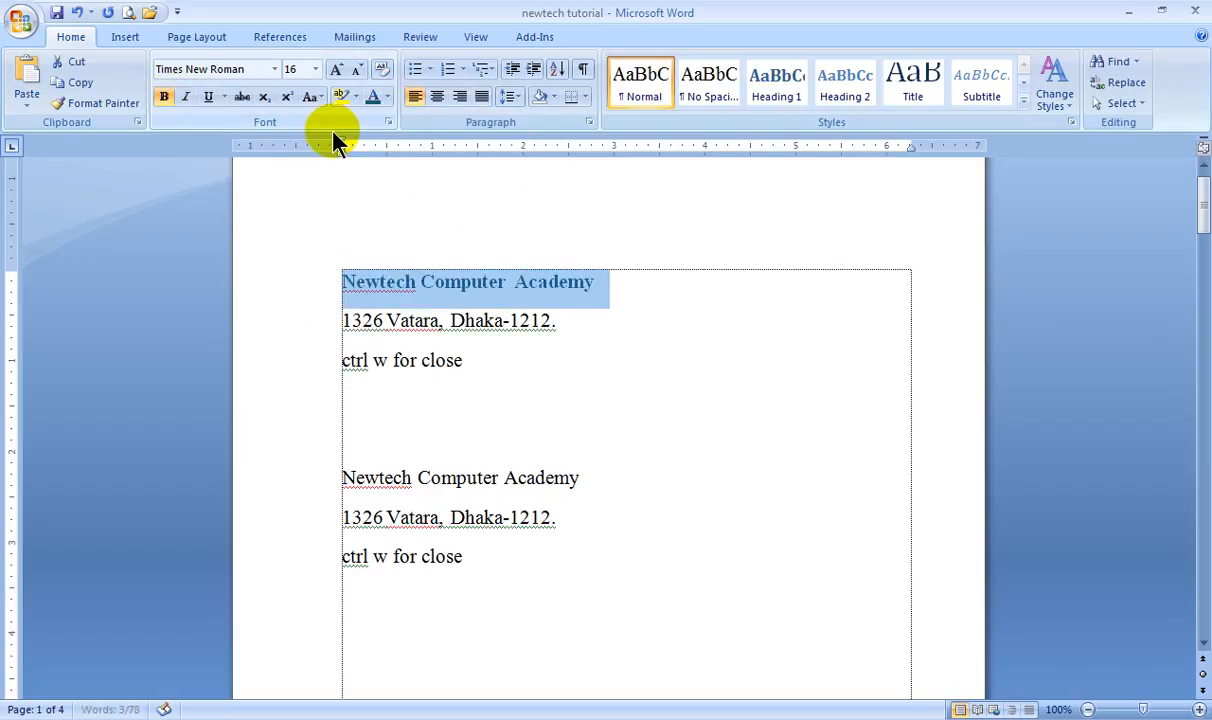
click(336, 70)
click(336, 70)
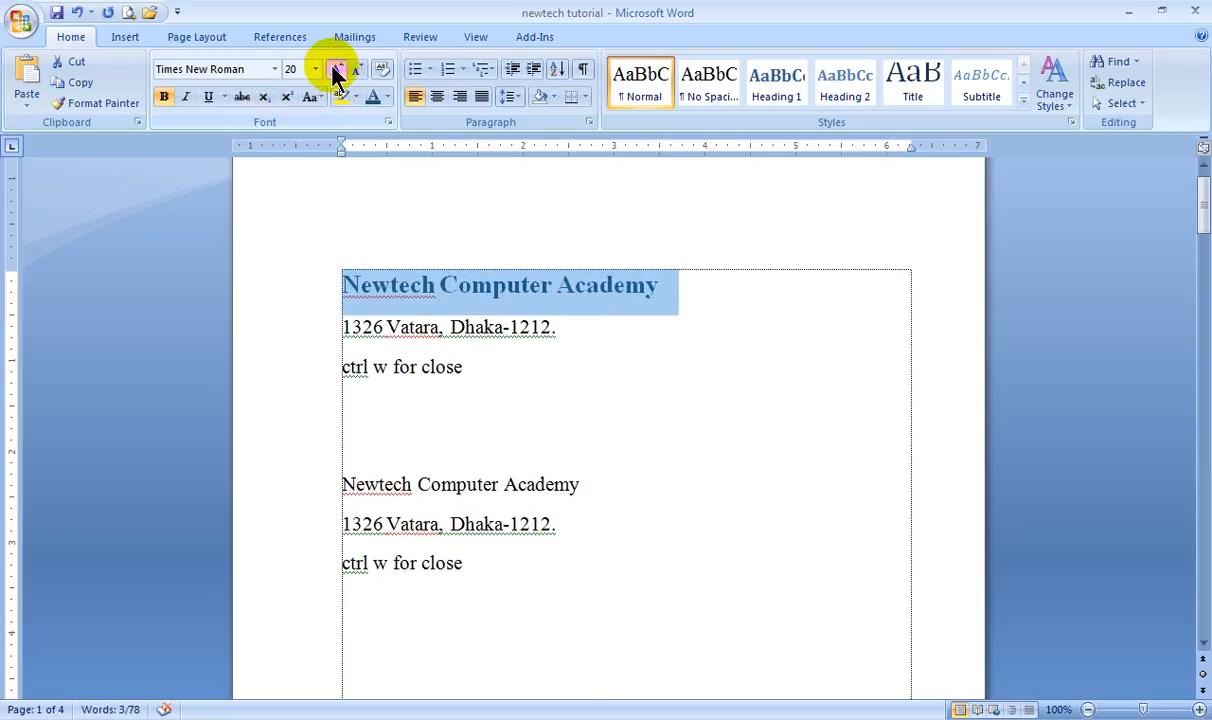
click(336, 70)
click(506, 385)
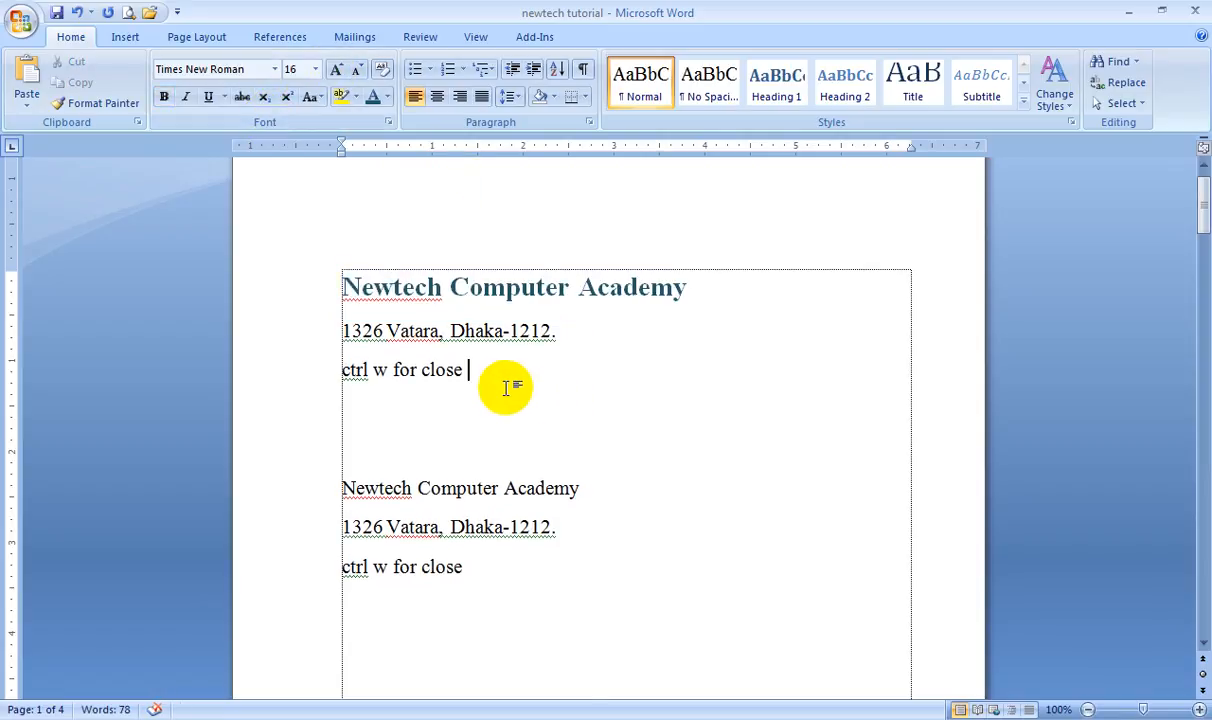
Copy the first "Newtech Computer Academy" line's formatting with Format Painter onto the second "Newtech Computer Academy" line on page 1.
click(309, 290)
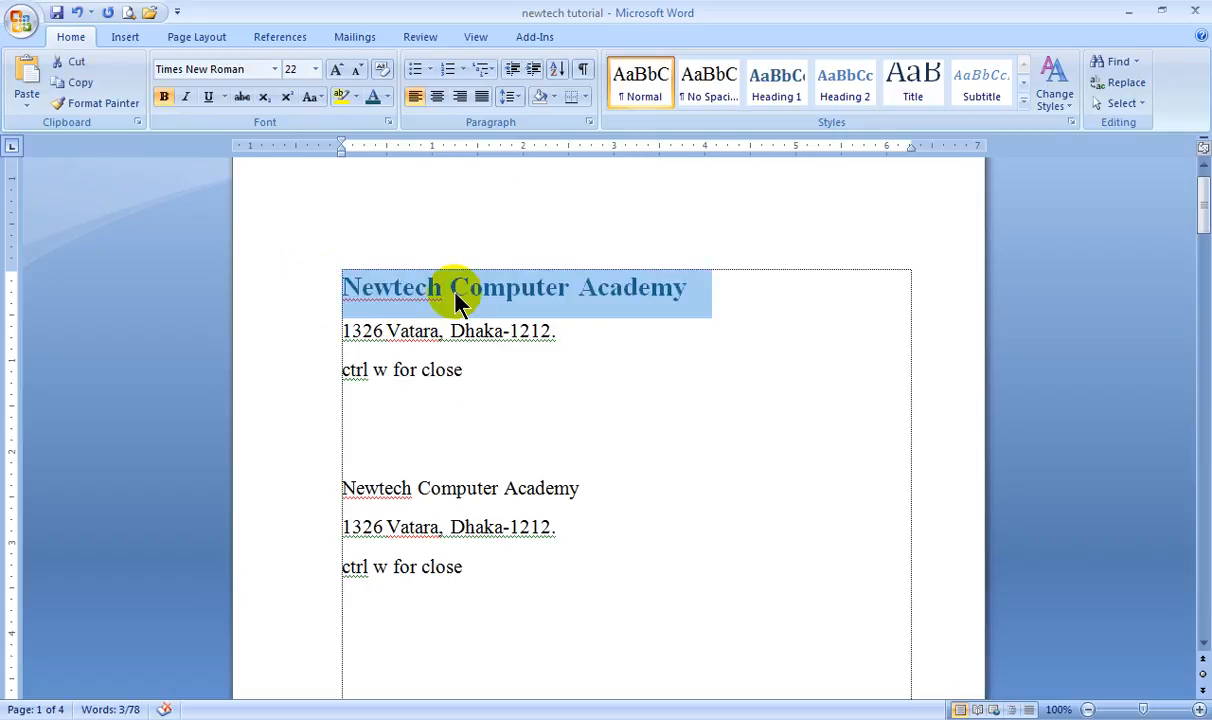
click(70, 104)
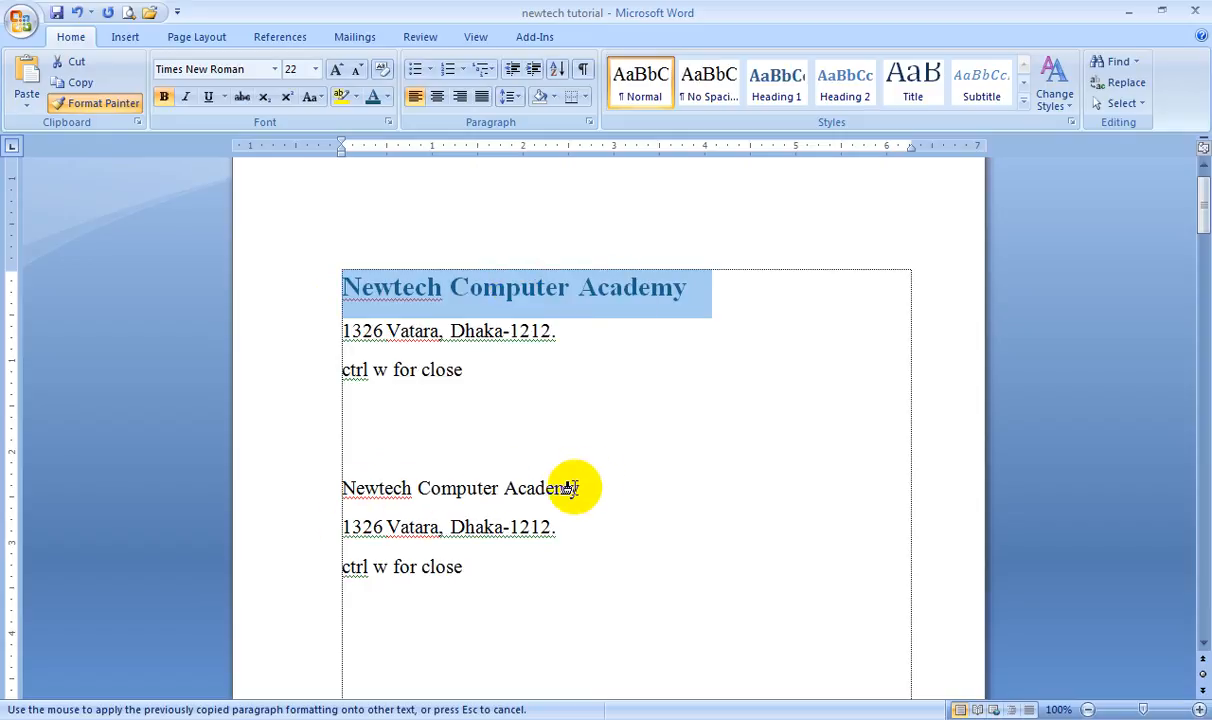
drag(342, 488, 580, 490)
click(487, 290)
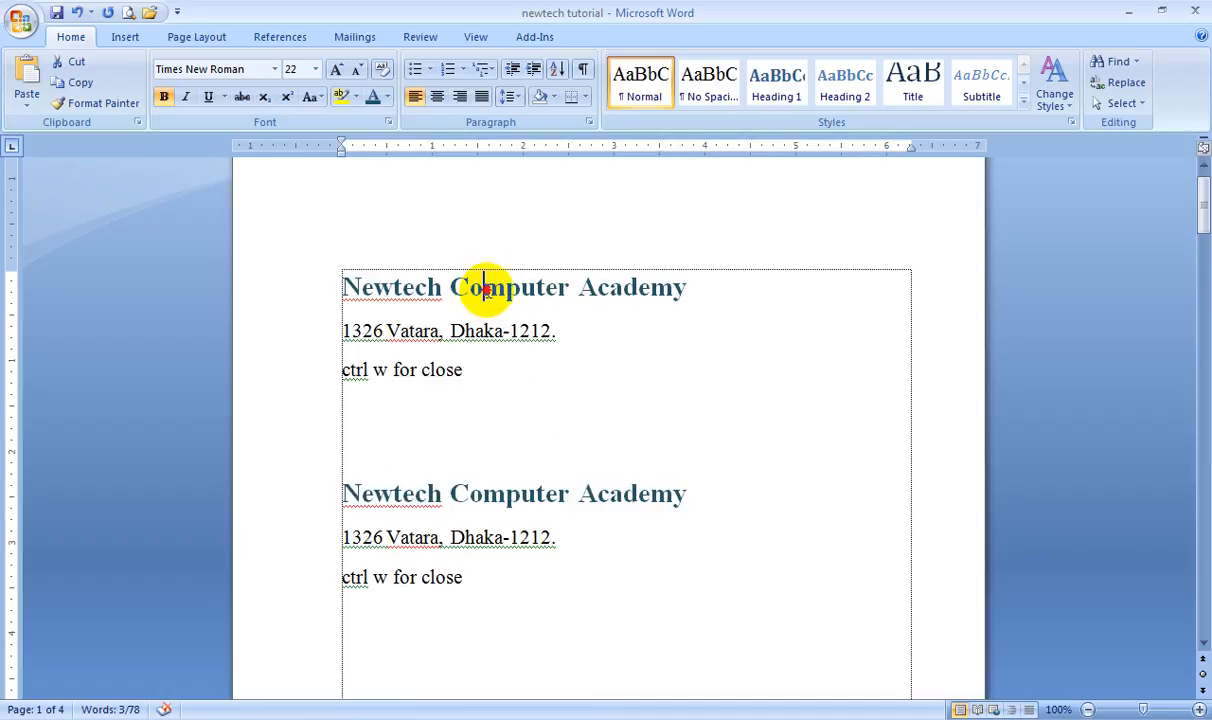
click(507, 492)
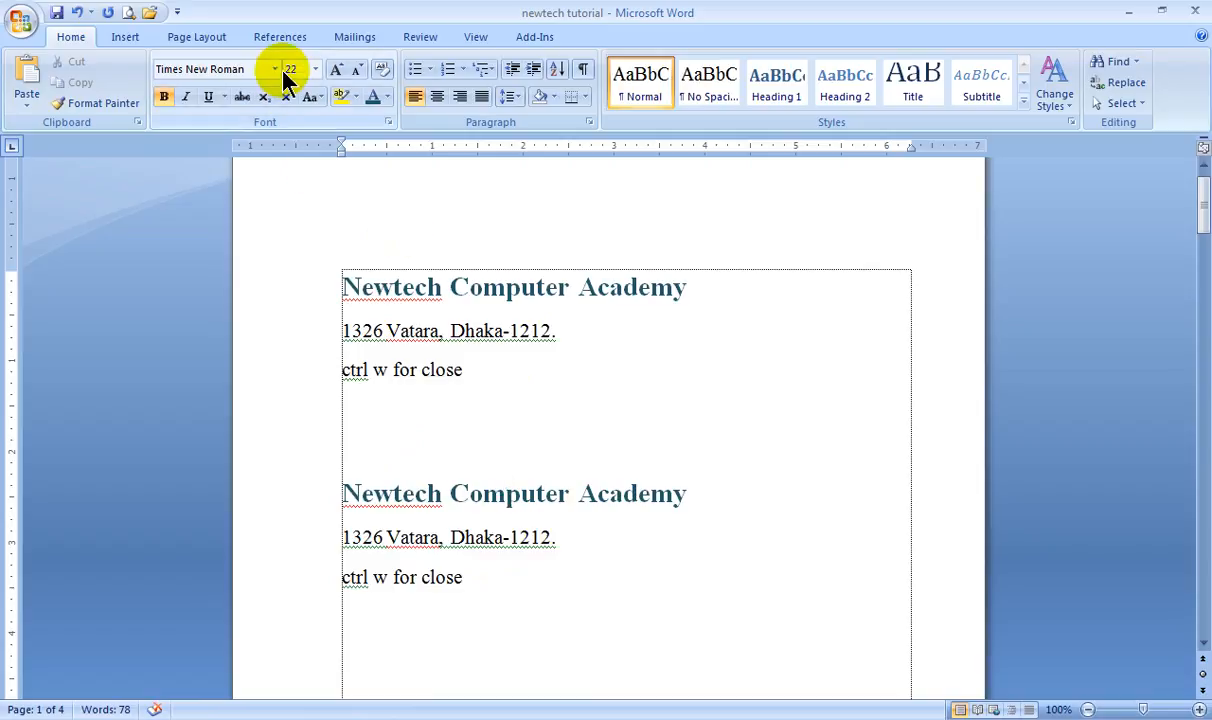
Use Format Painter to apply the first "Newtech Computer Academy" line's formatting to the second "ctrl w for close" line.
click(295, 279)
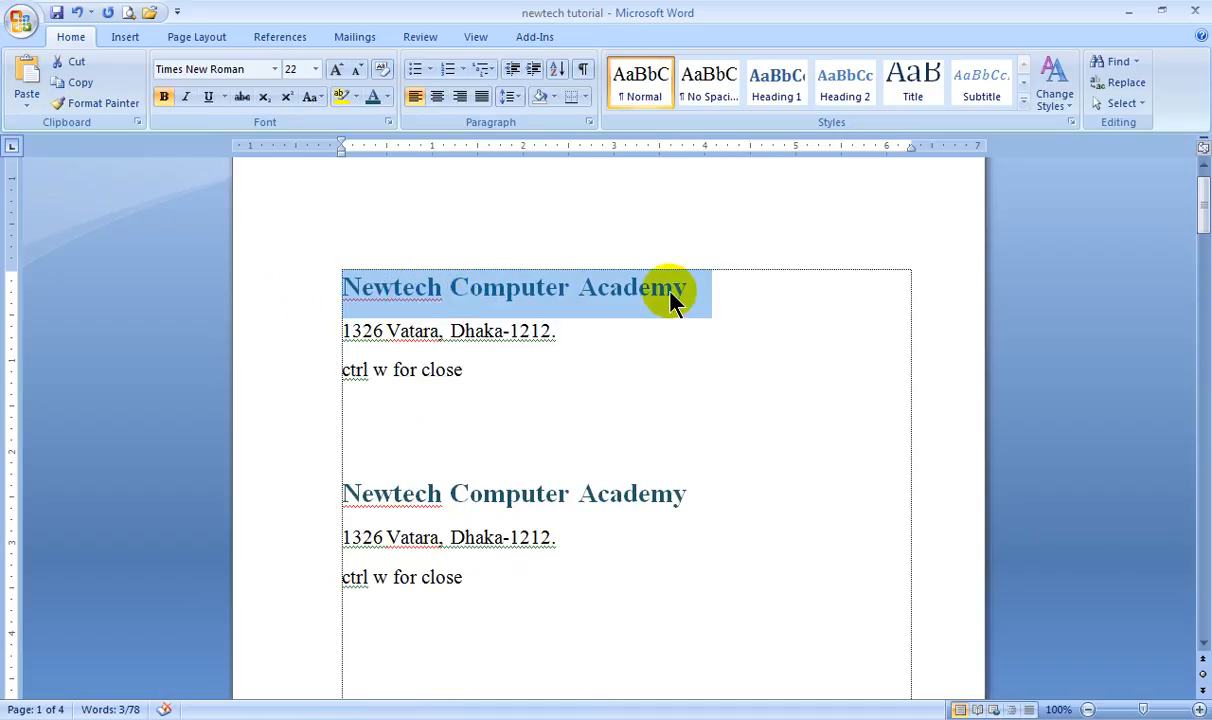
click(64, 101)
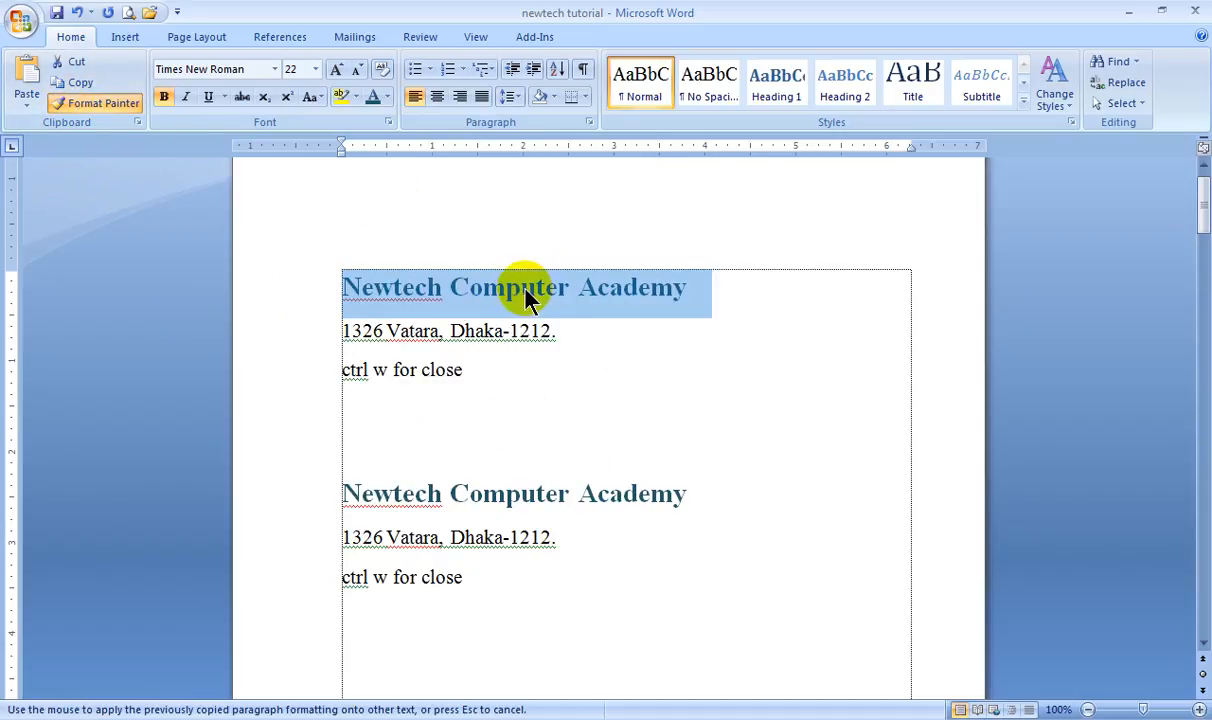
drag(344, 575, 475, 575)
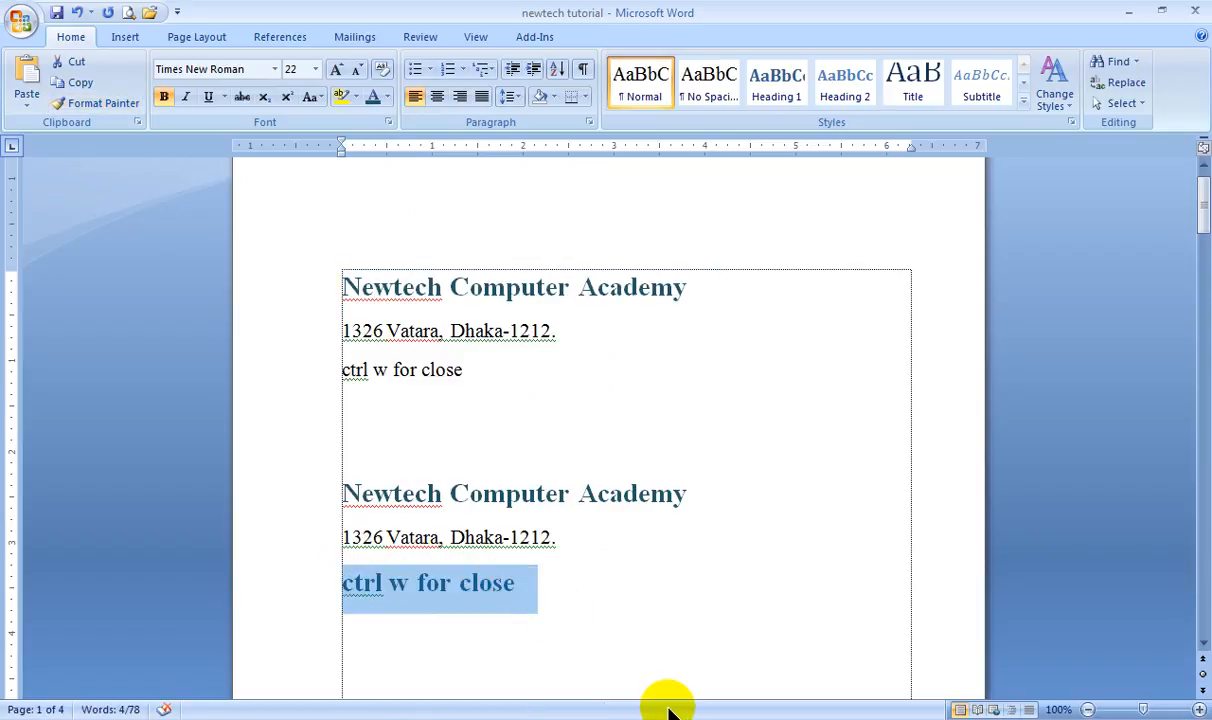
click(482, 588)
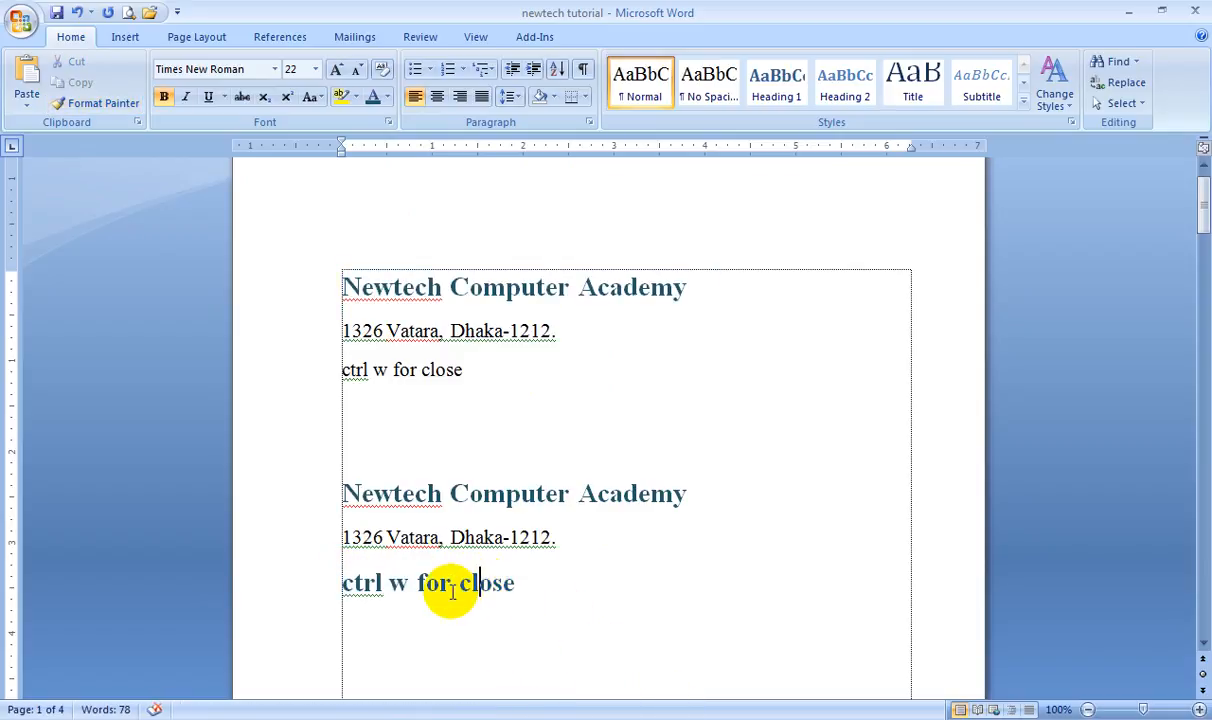
Compare the font settings of both "Newtech Computer Academy" headings with those of the second "ctrl w for close" line.
click(497, 282)
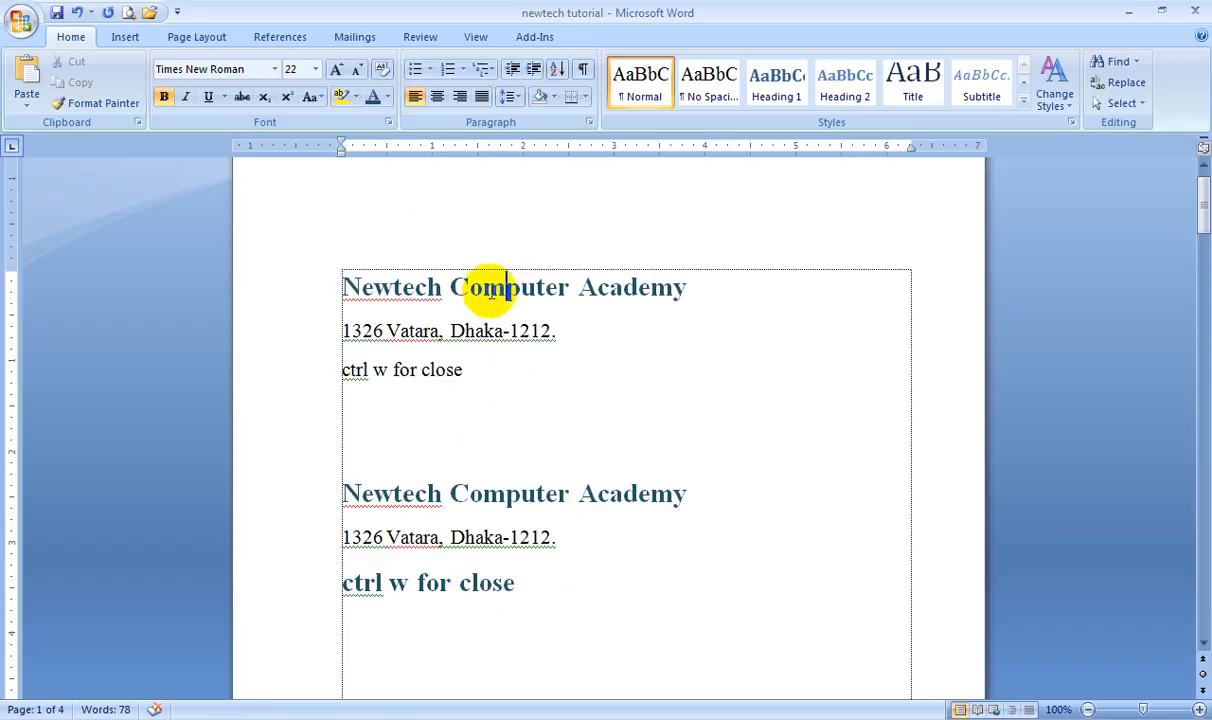
click(396, 579)
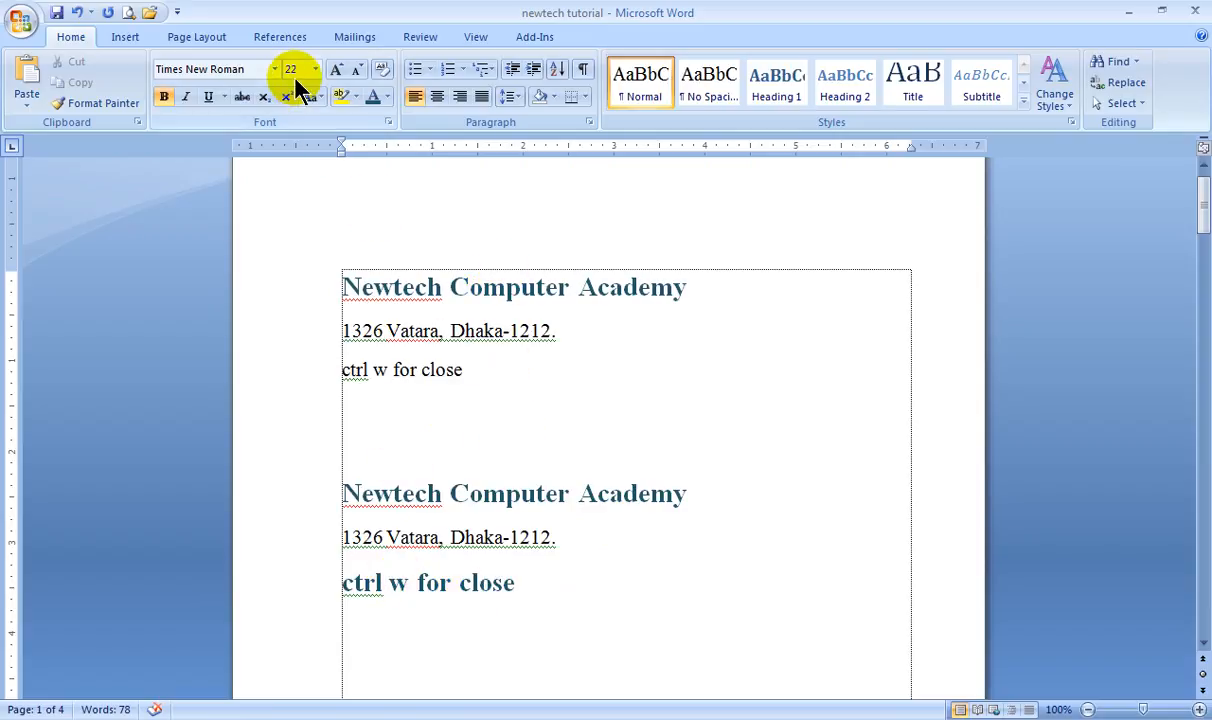
click(365, 594)
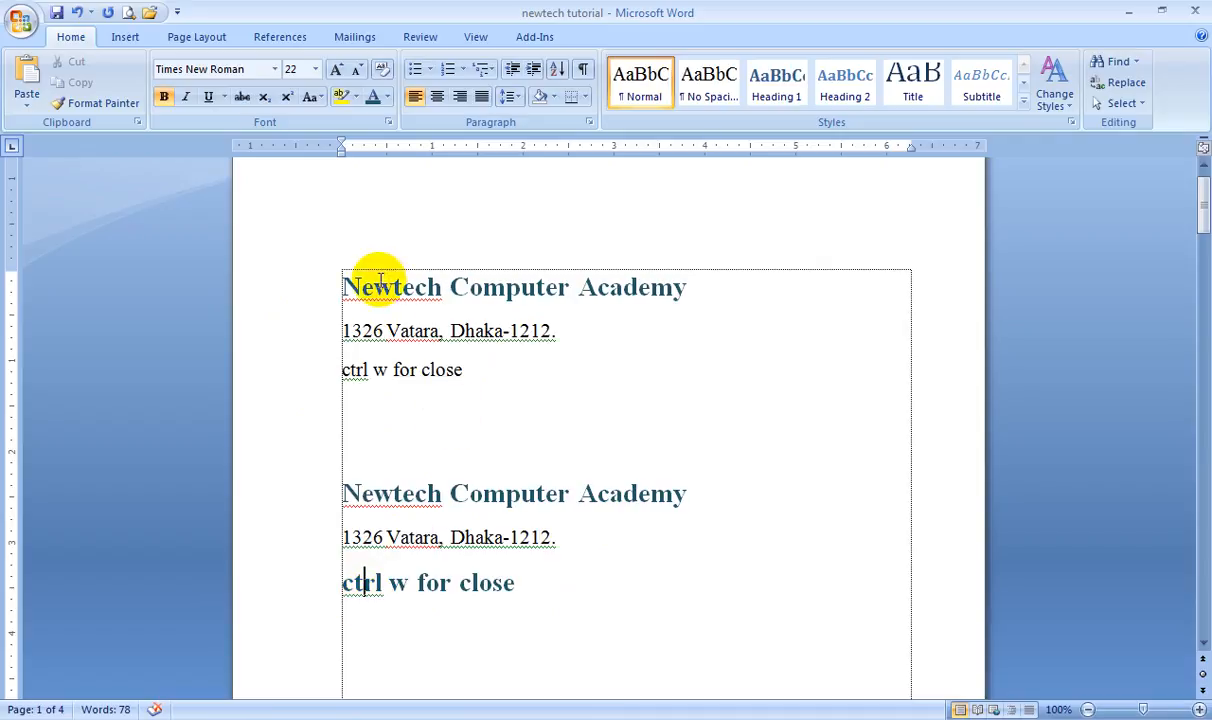
click(403, 491)
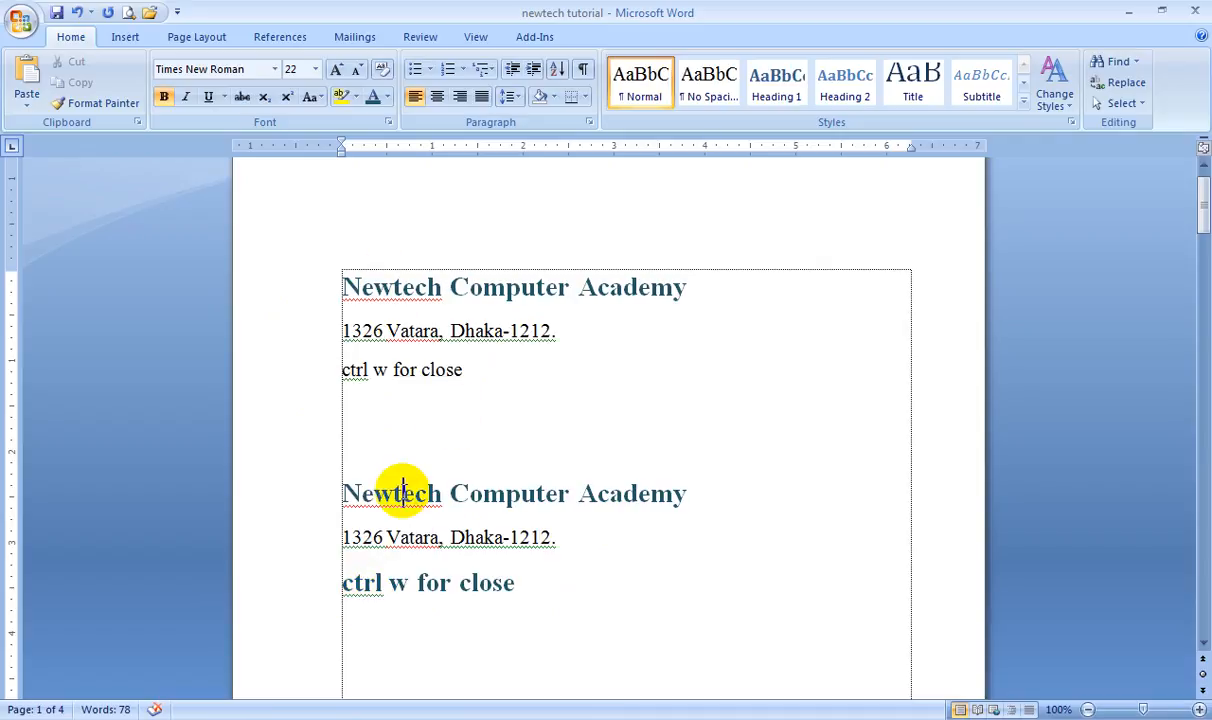
click(363, 583)
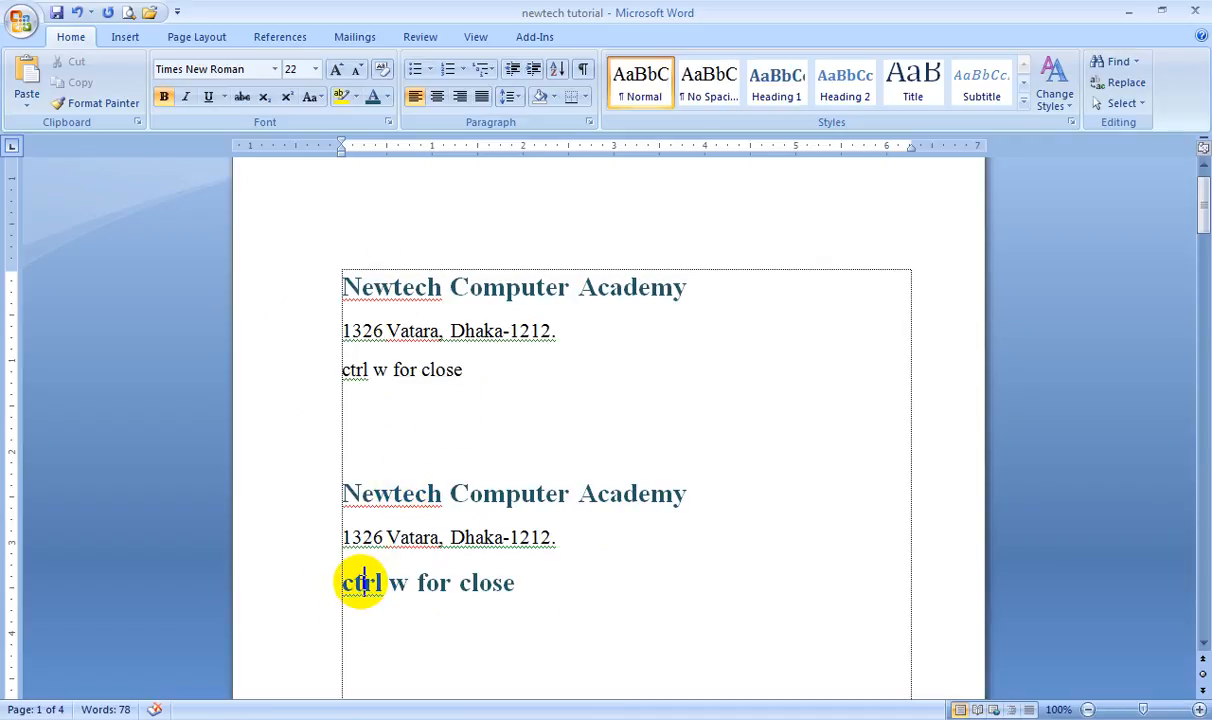
scroll(380, 570, down, 2)
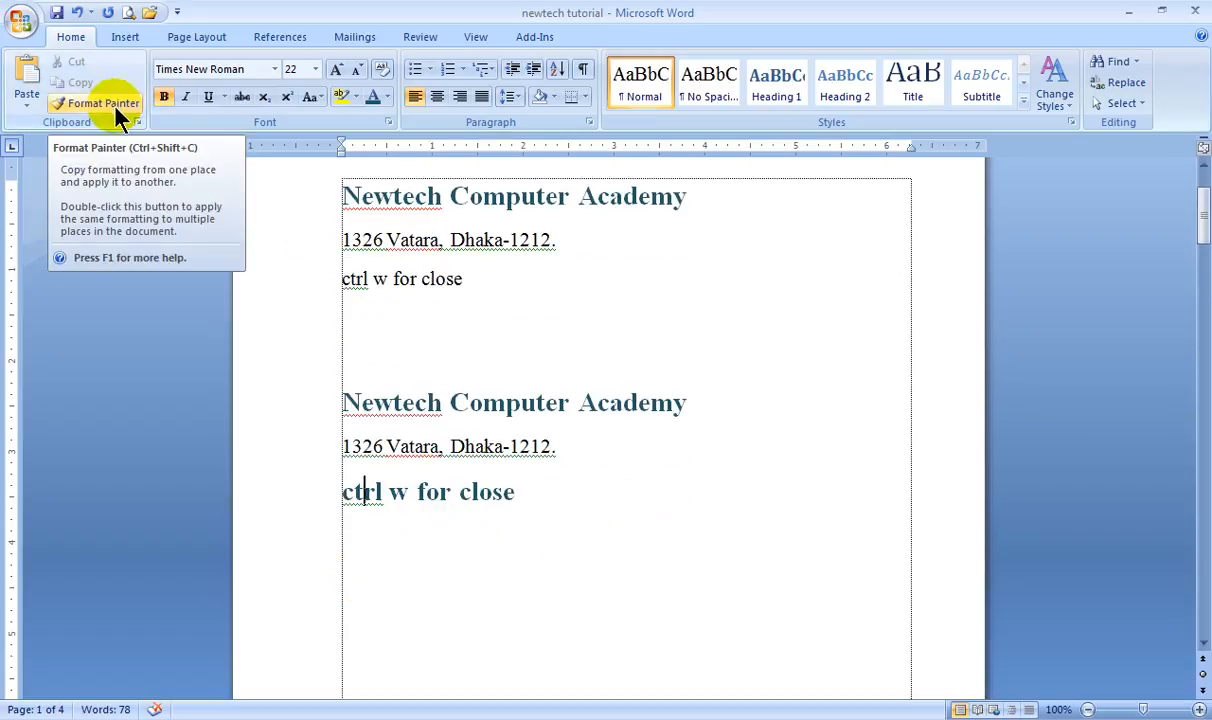
scroll(470, 320, up, 1)
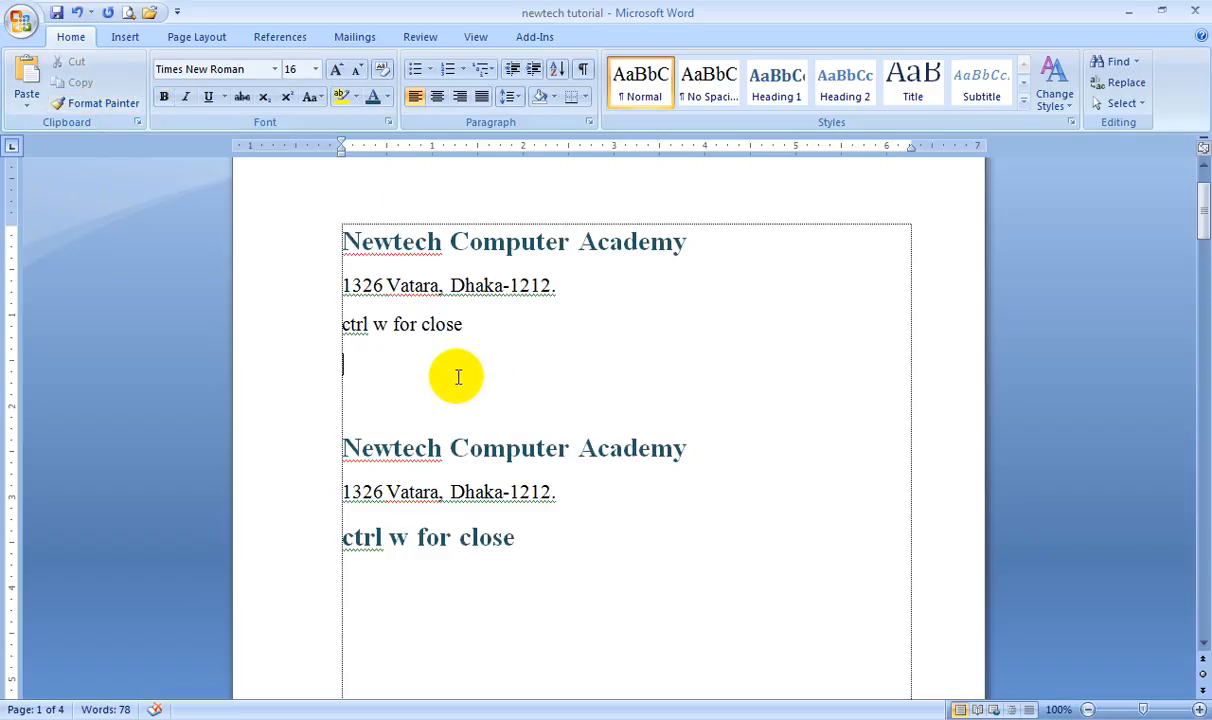
scroll(438, 330, up, 2)
scroll(470, 403, down, 1)
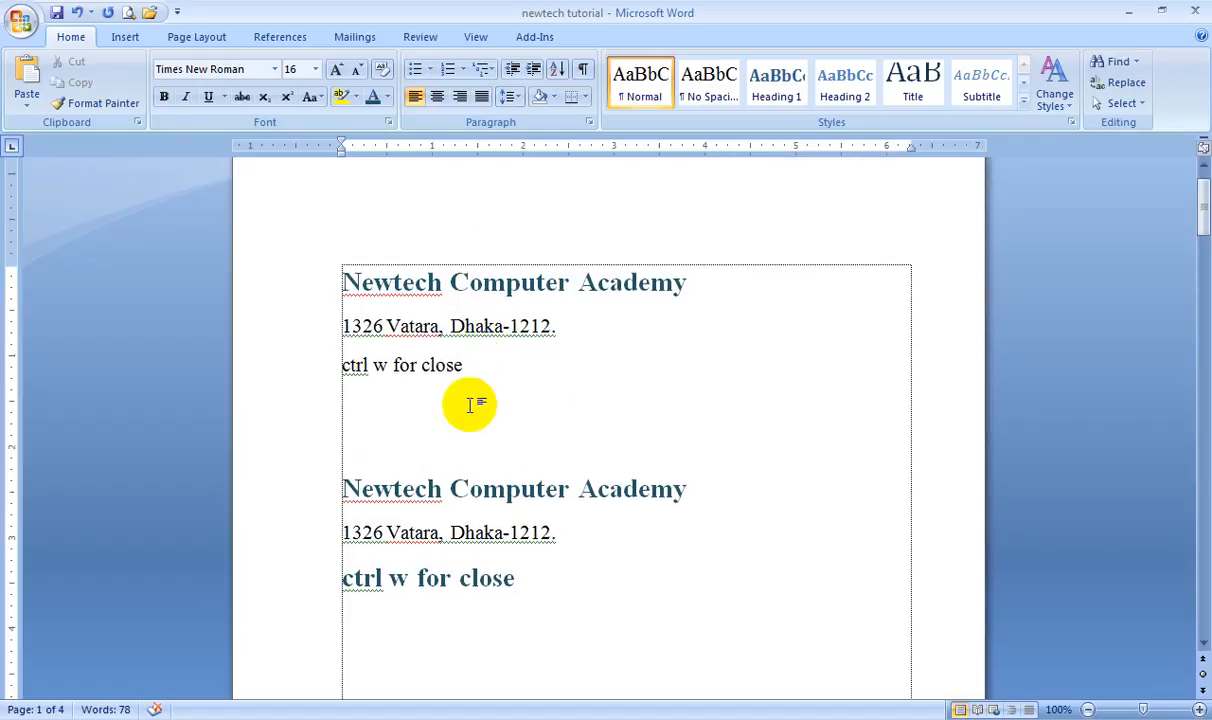
scroll(470, 403, down, 1)
click(500, 327)
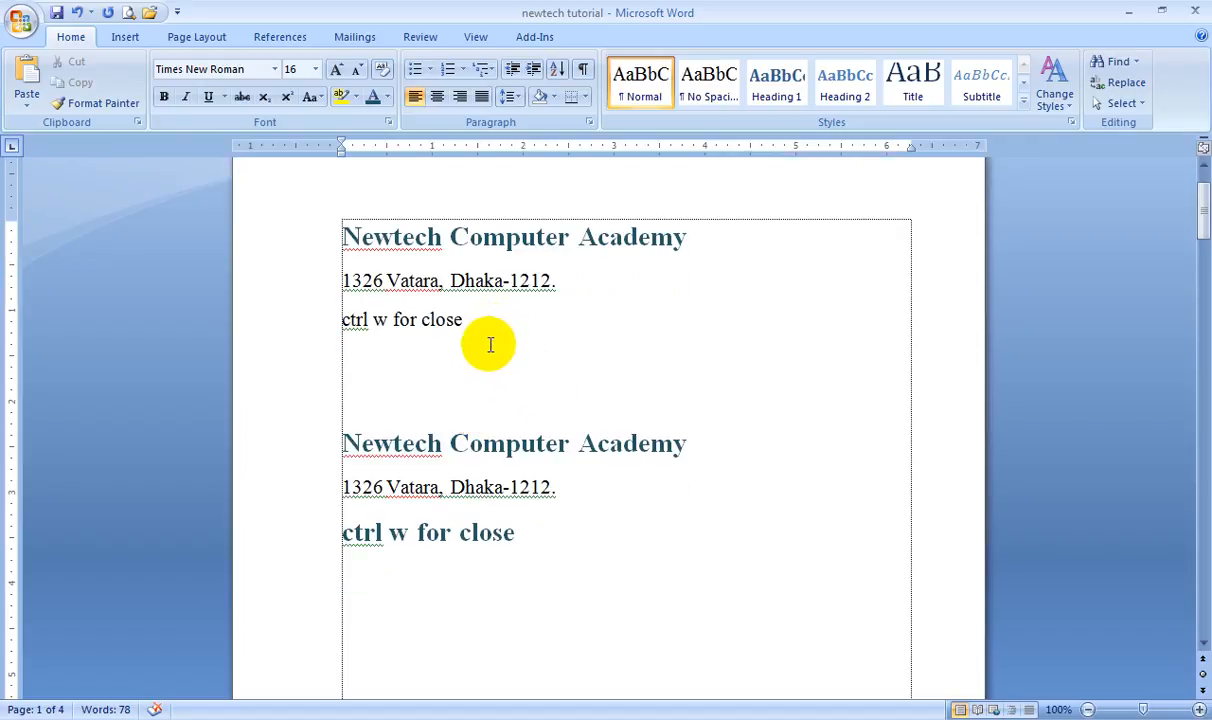
click(460, 356)
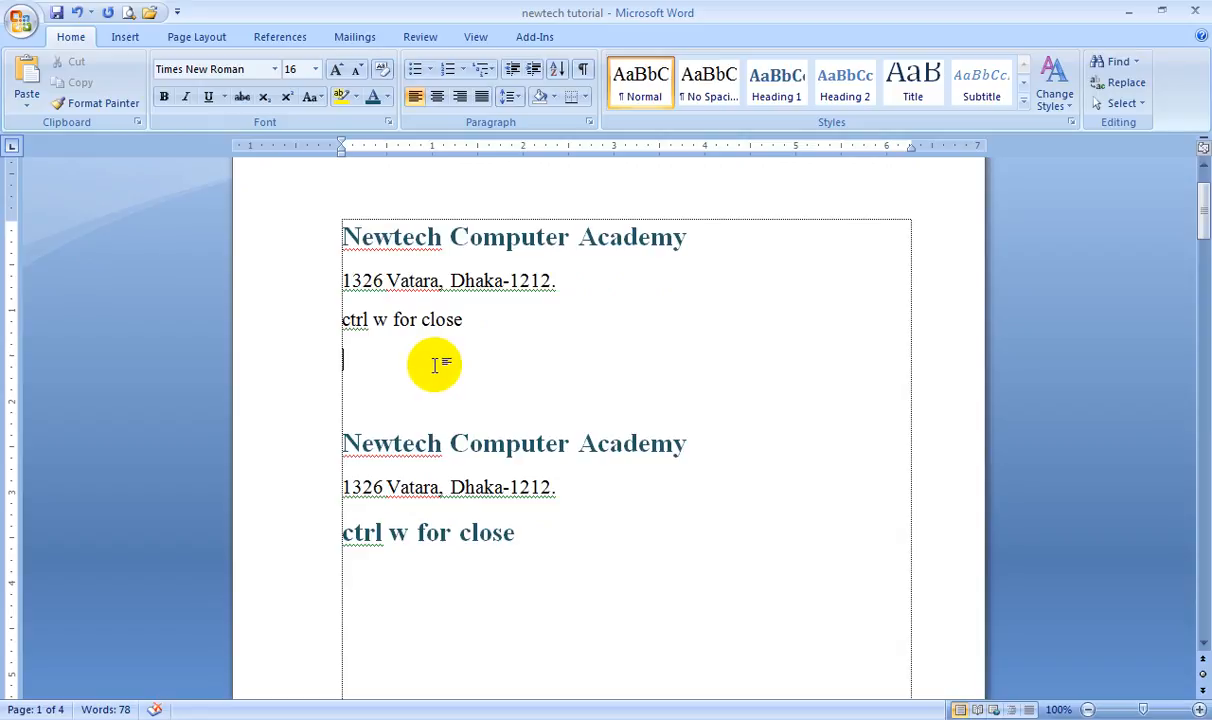